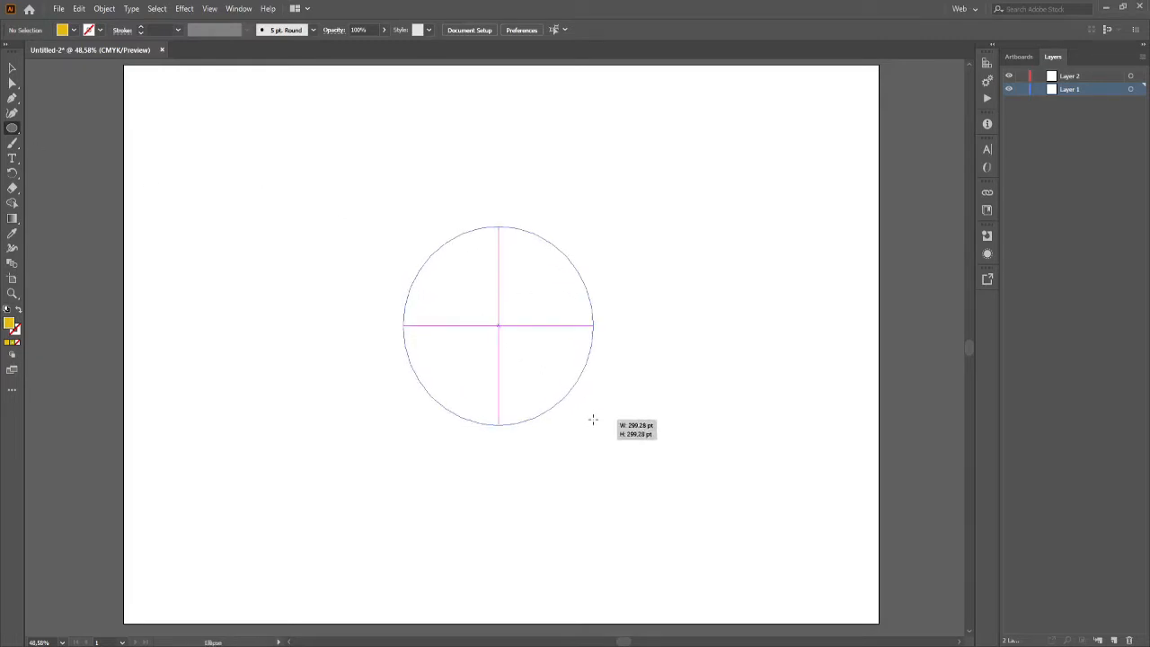
Fill the large circle near the artboard's centre with bright yellow and deselect it.
click(74, 31)
click(51, 58)
click(47, 53)
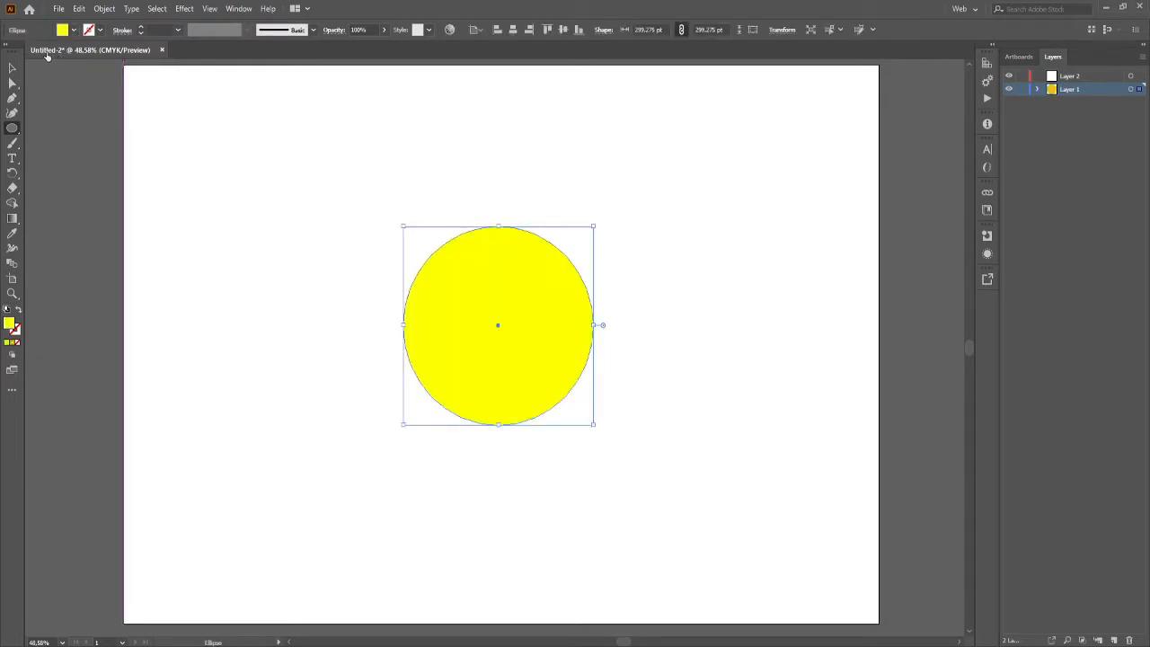
click(12, 68)
click(684, 248)
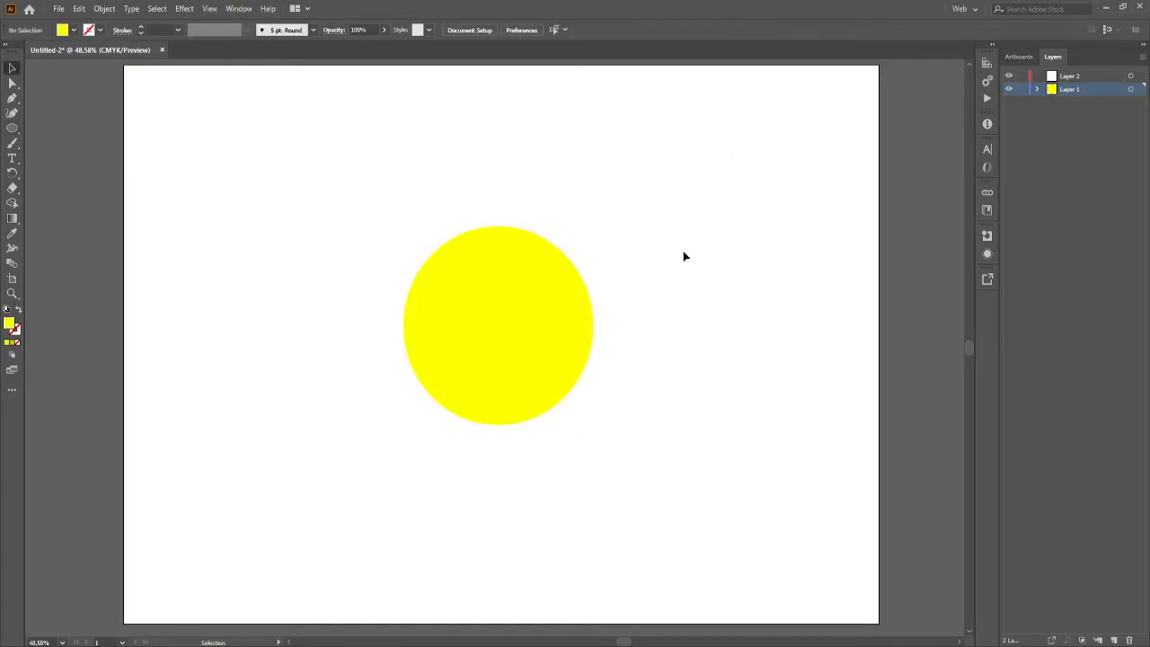
Apply the pale-yellow-to-olive radial gradient fill to the yellow circle.
click(422, 368)
key(g)
click(530, 342)
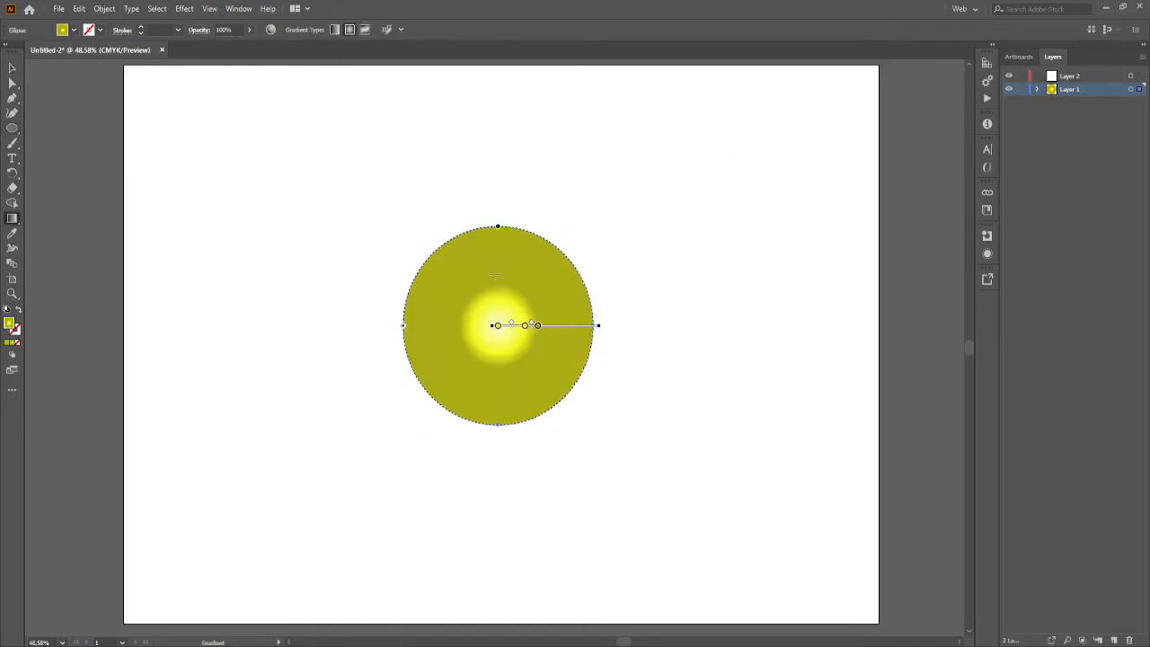
Reposition and stretch the circle's radial gradient from an upper-left highlight to well beyond its lower-right edge for sphere shading.
drag(450, 269, 614, 478)
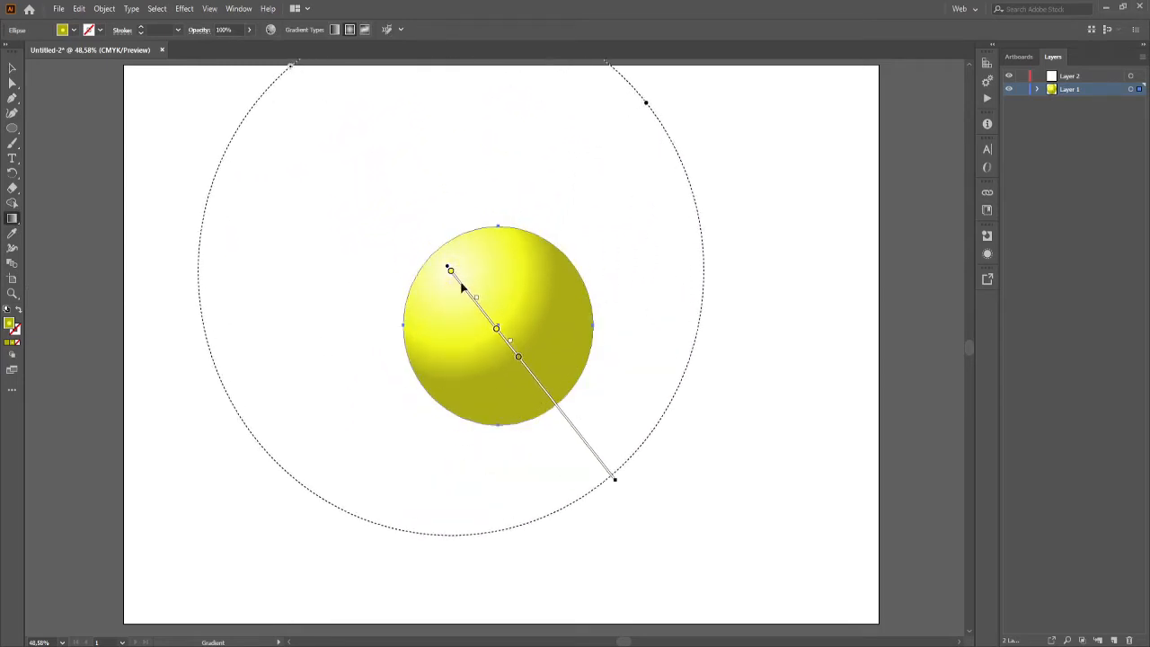
click(455, 283)
key(ctrl+z)
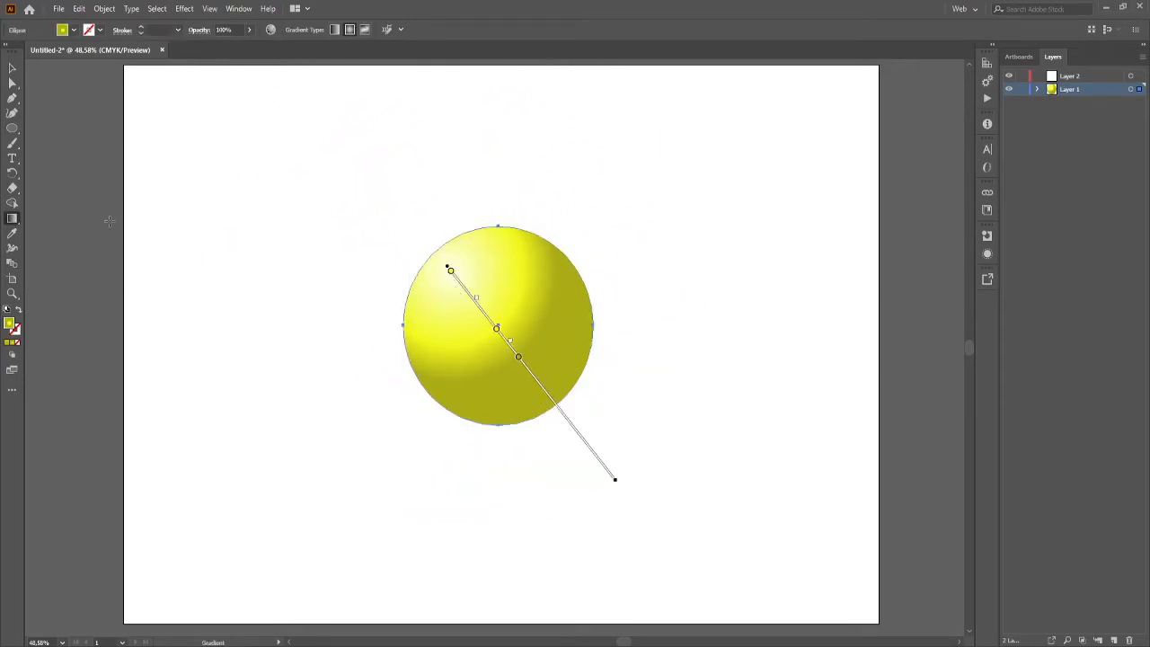
drag(448, 283, 612, 558)
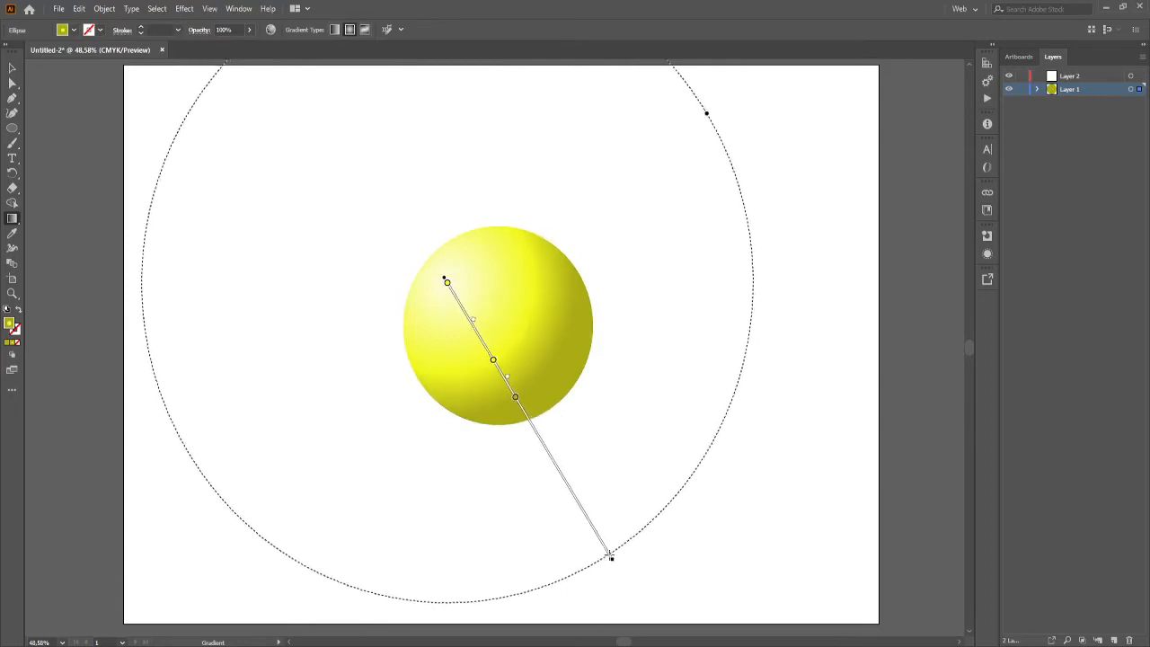
drag(491, 357, 507, 368)
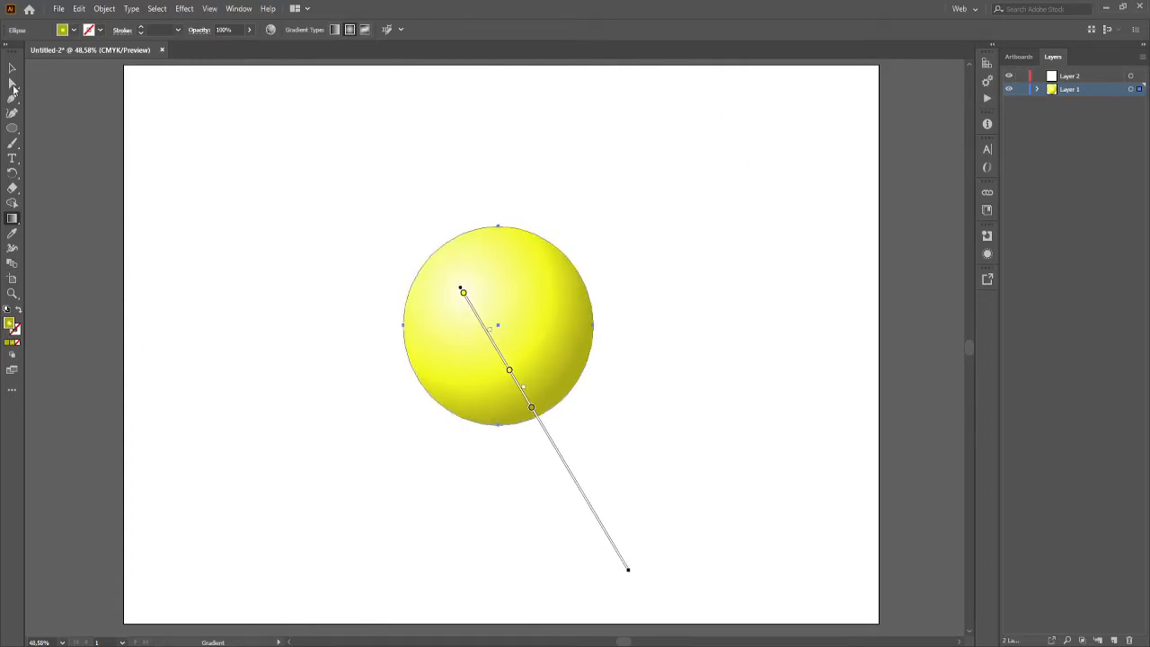
Shift the sphere gradient's dark shade from olive to a dark golden brown.
click(11, 68)
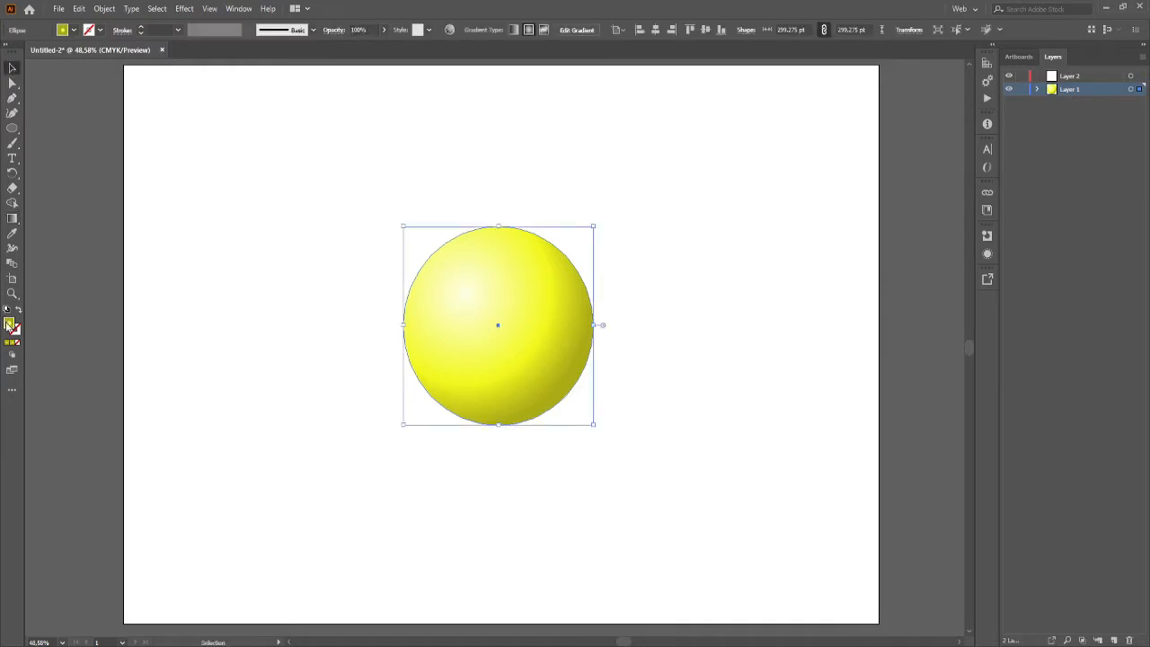
click(12, 218)
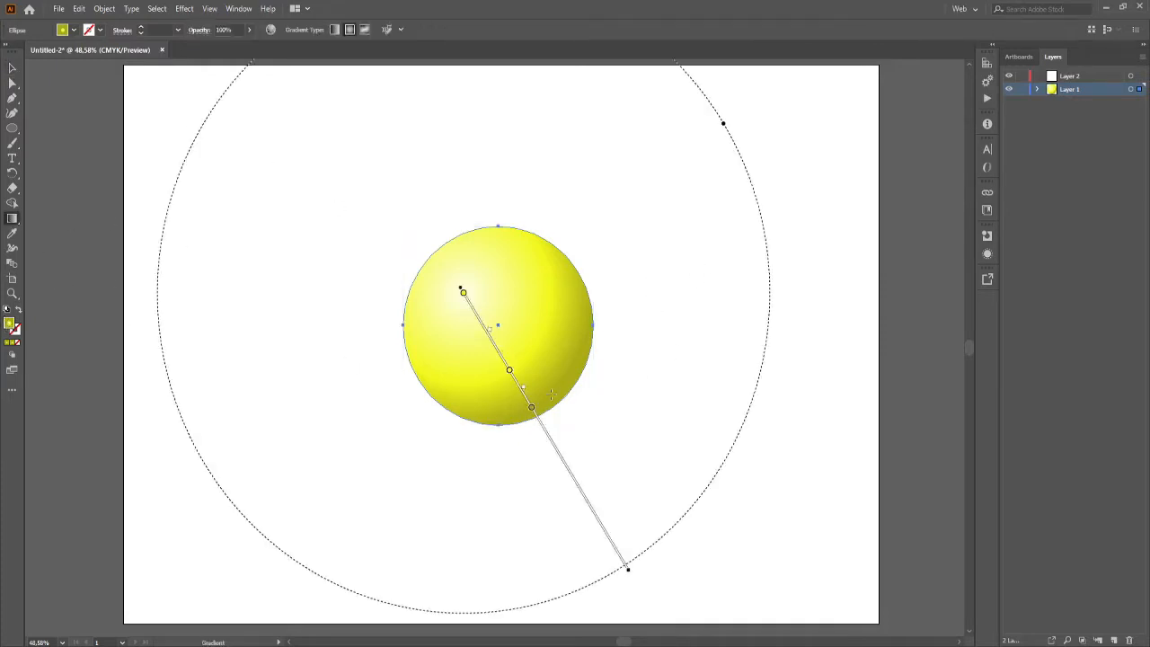
click(12, 68)
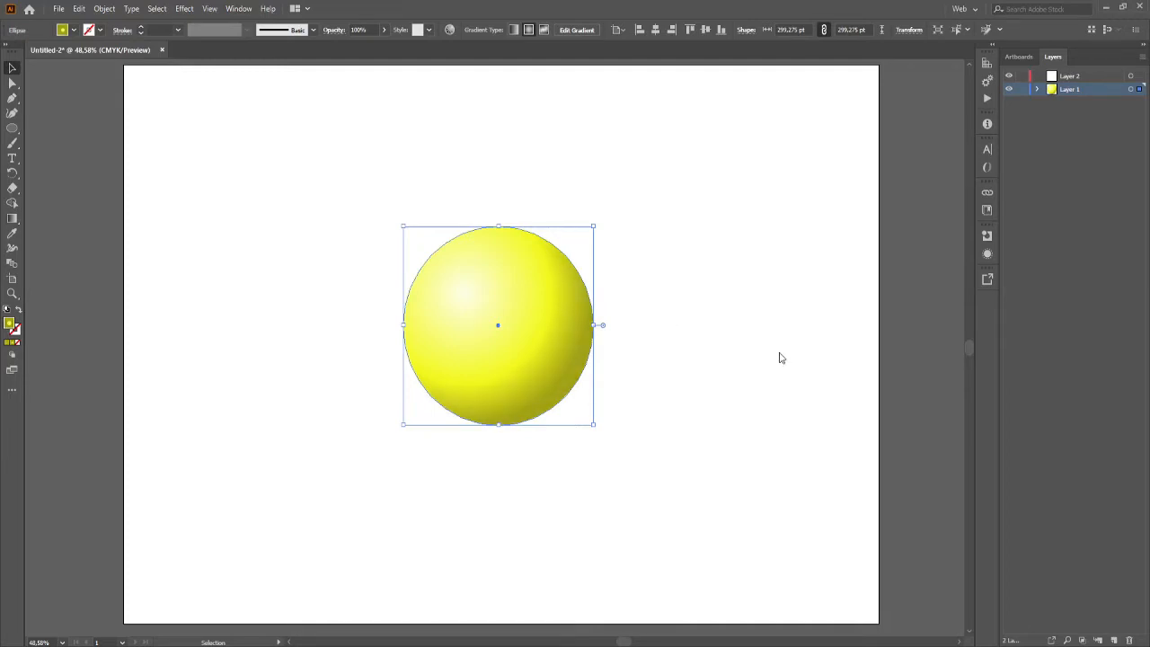
key(ctrl+z)
key(ctrl+z)
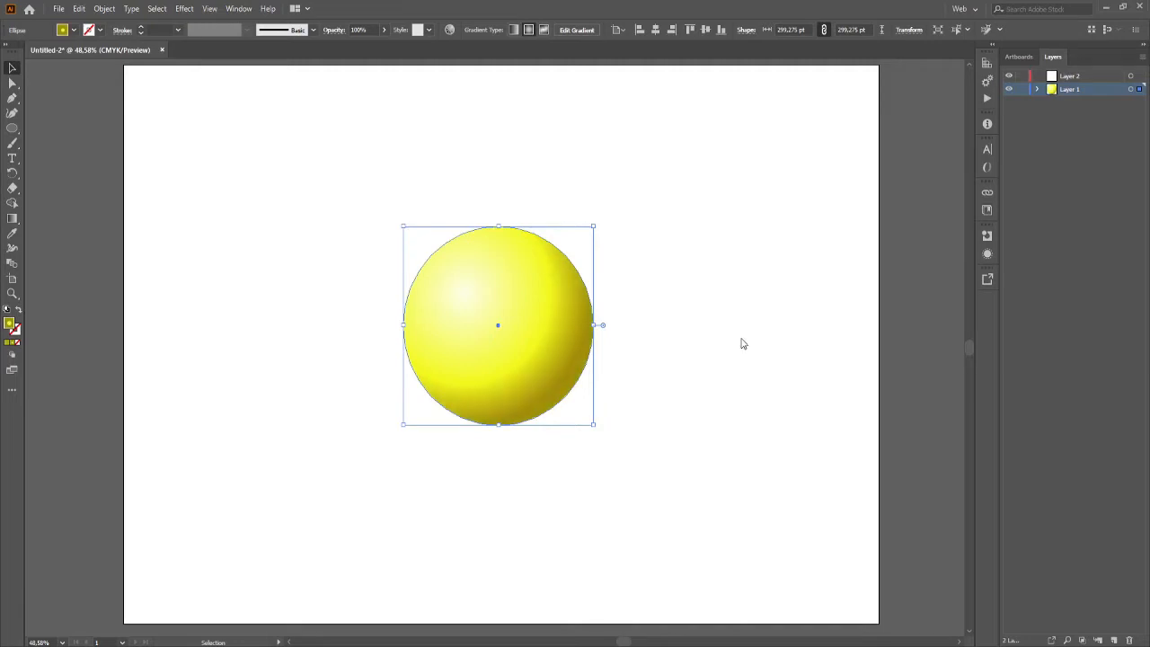
key(ctrl+z)
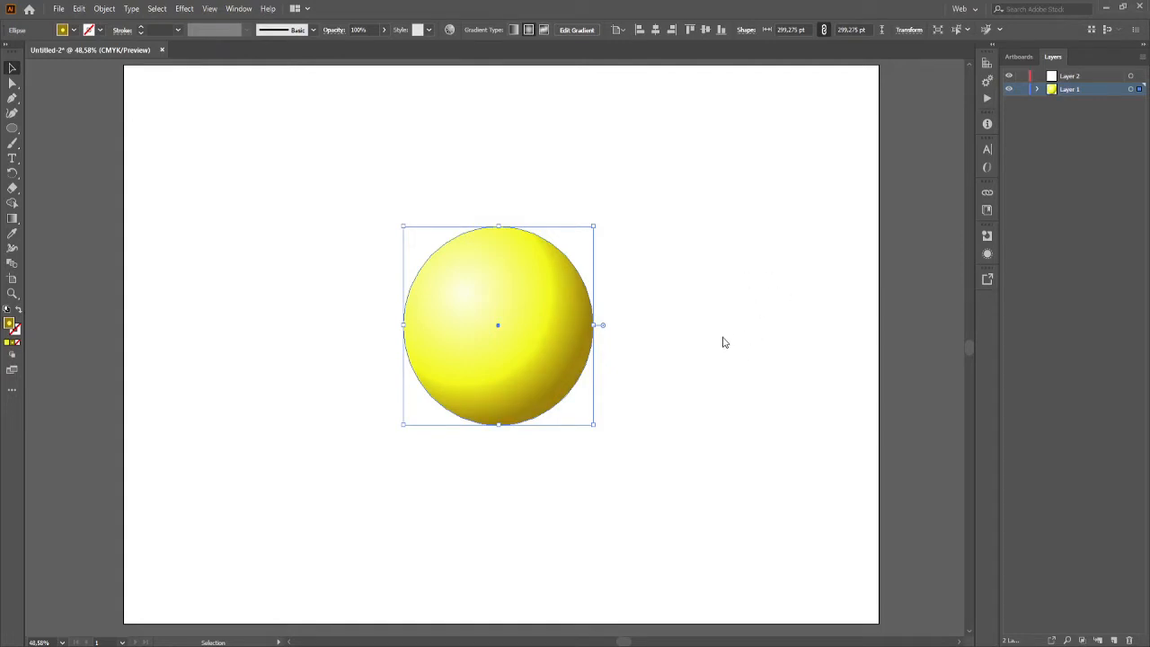
Change the sphere gradient's middle colour to a muted golden yellow and deselect the sphere.
key(ctrl+z)
key(ctrl+z)
key(ctrl+z)
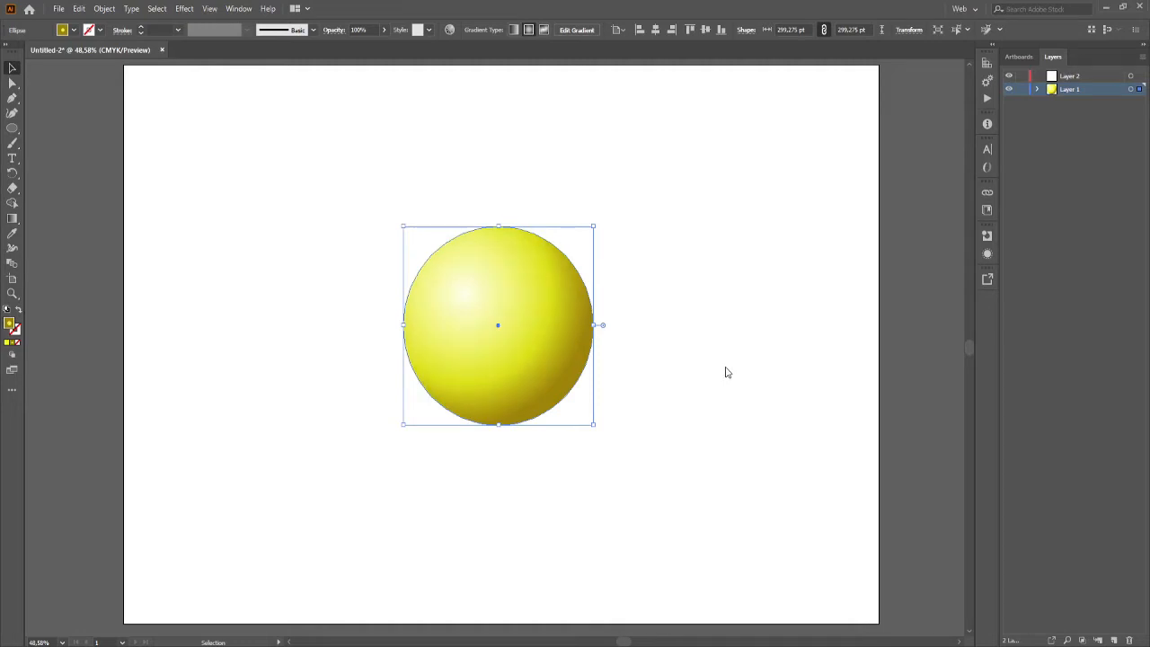
key(ctrl+z)
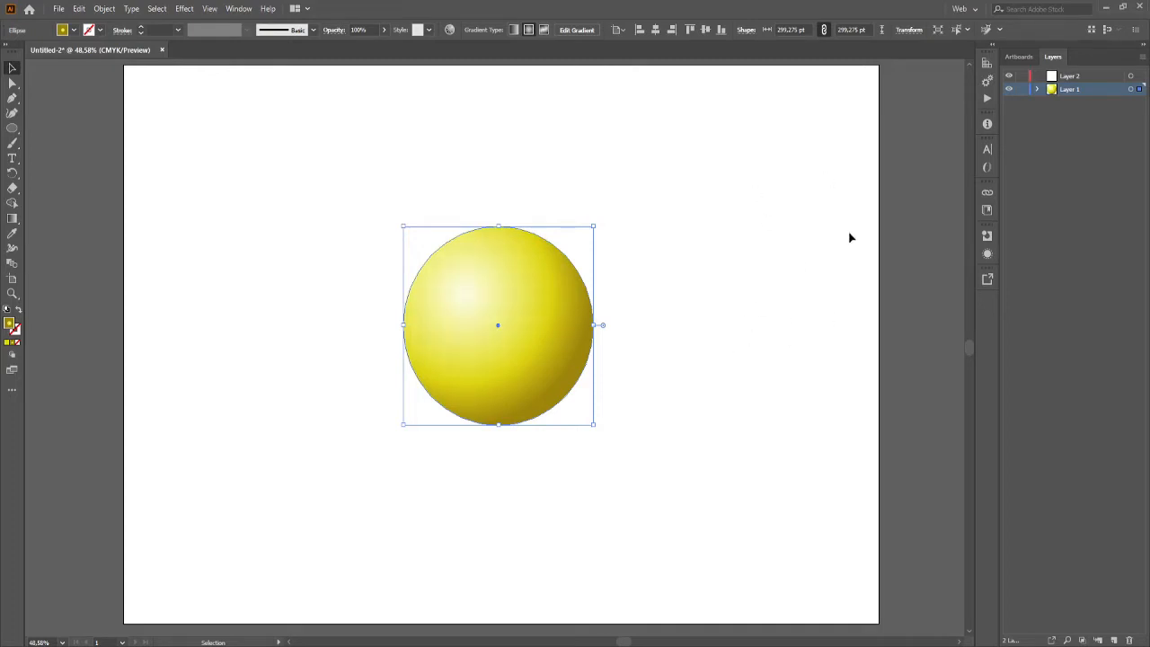
click(718, 309)
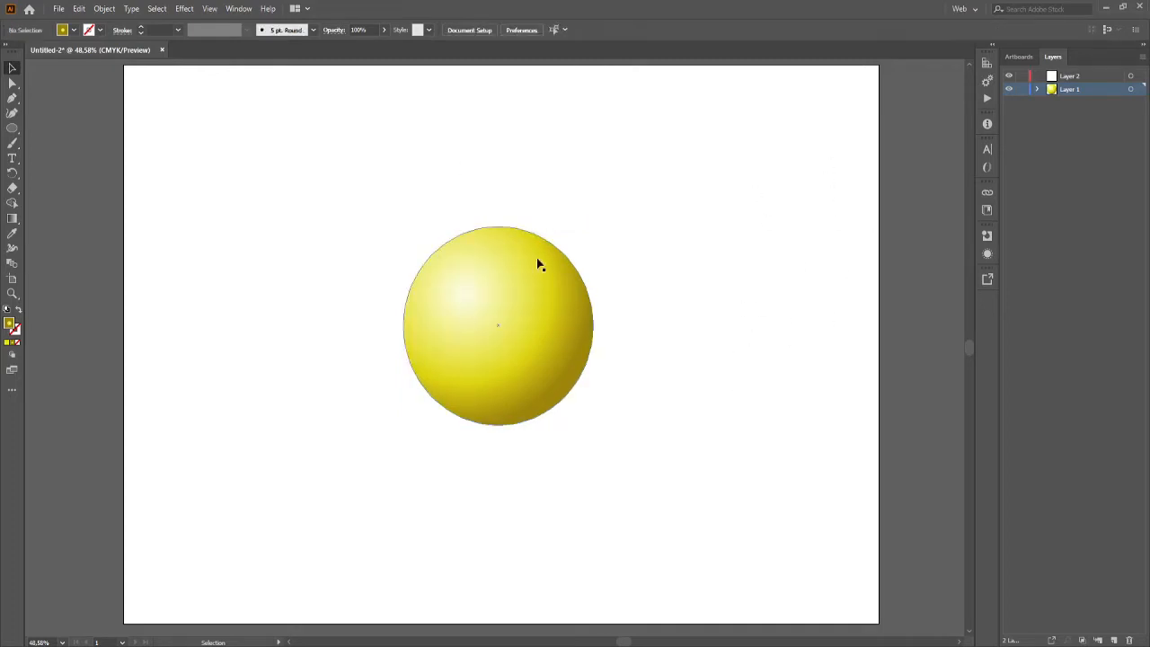
Lock Layer 1 and draw an upright ellipse about 61 by 105 pt on Layer 2, slightly left of the sphere's centre.
click(1076, 75)
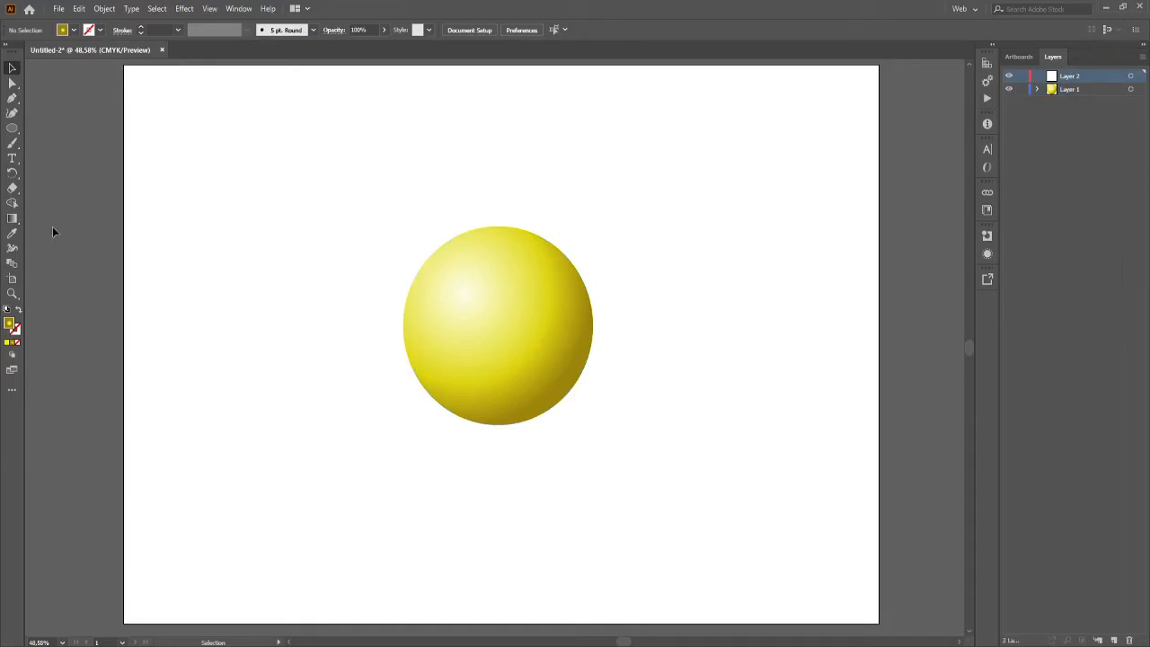
click(12, 128)
drag(451, 295, 489, 357)
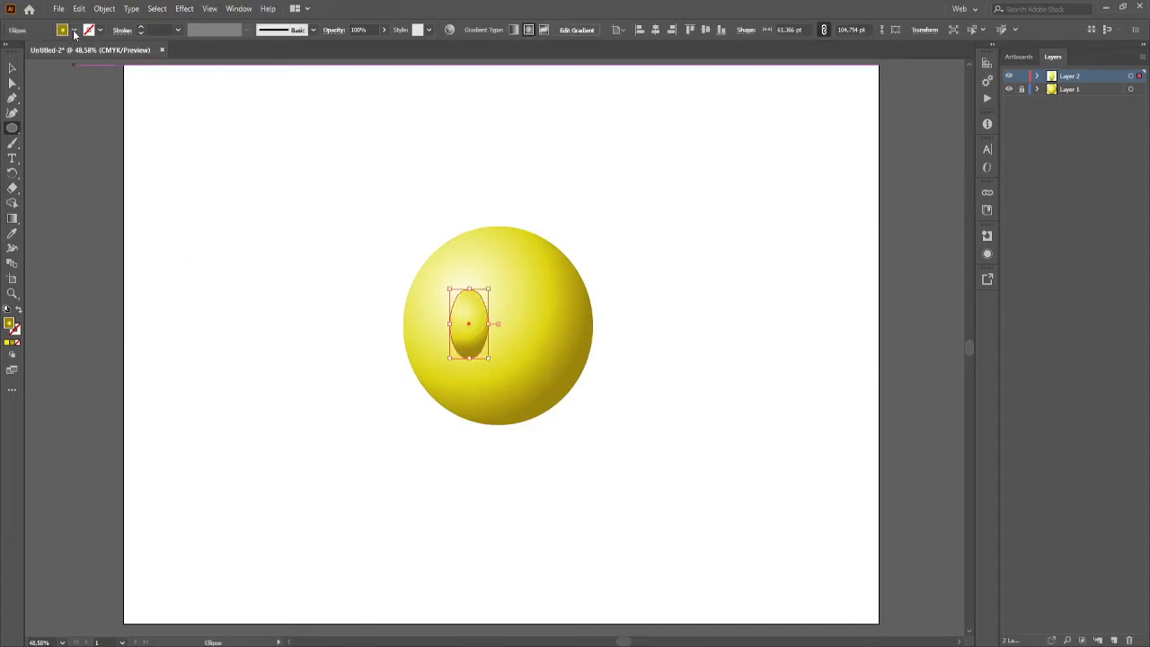
Fill the small ellipse with white and move it slightly up and left on the sphere.
click(24, 55)
click(12, 68)
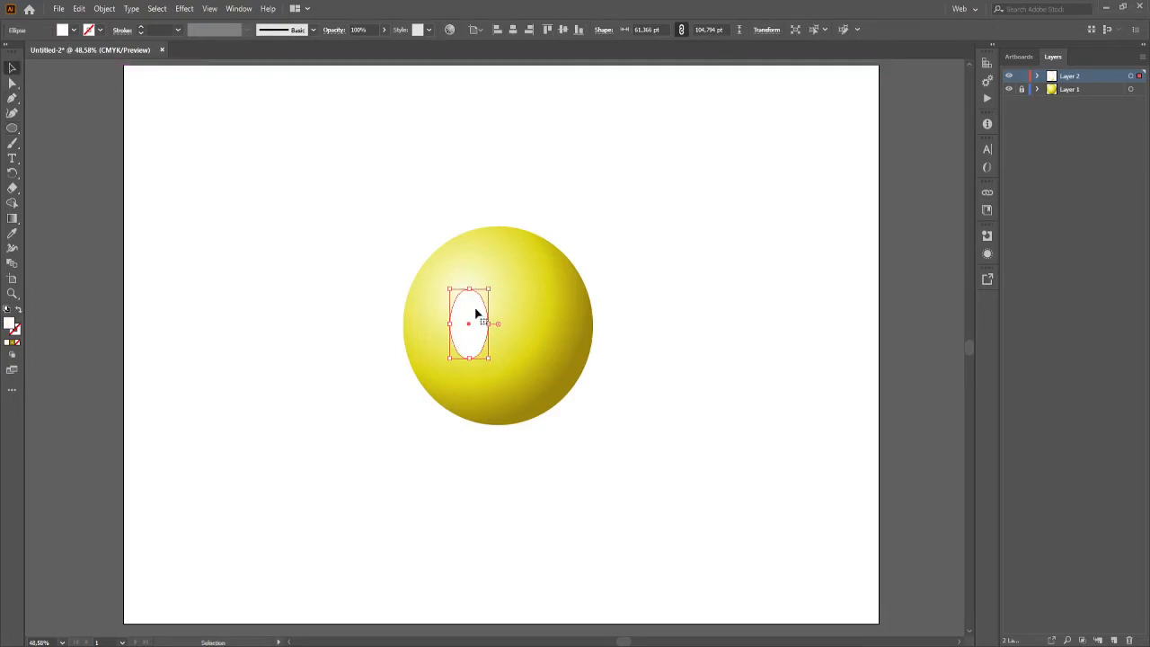
drag(476, 309, 464, 300)
click(515, 321)
Enlarge the white eye ellipse to about 63 by 108 pt and adjust its position.
key(z)
drag(341, 196, 666, 482)
click(13, 67)
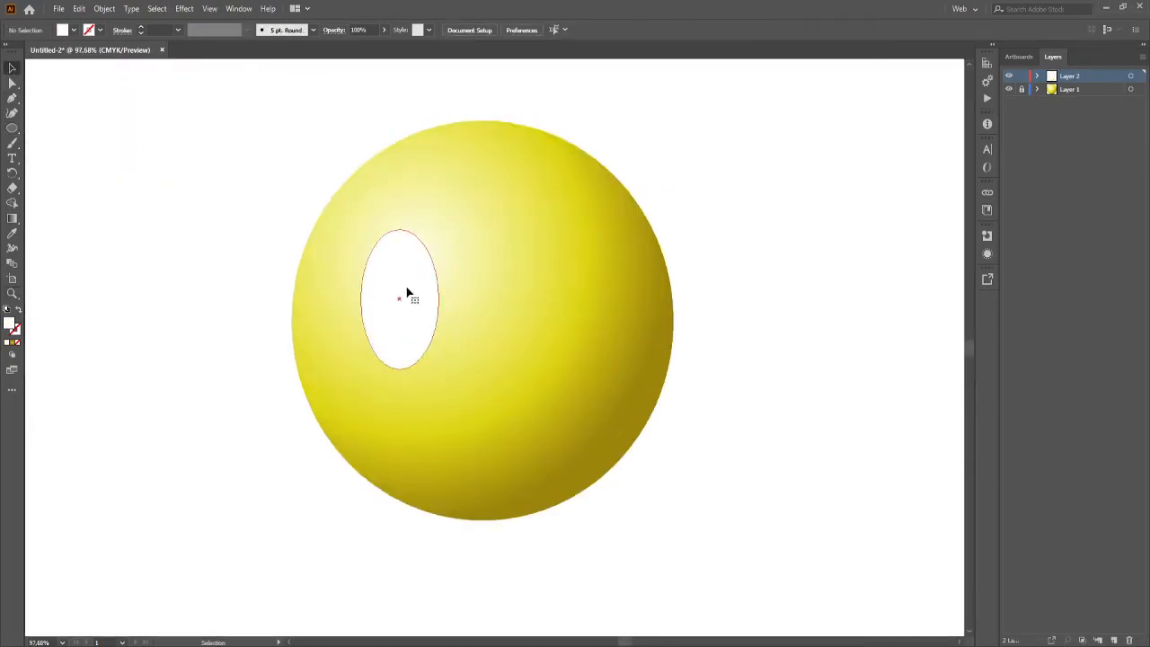
click(405, 293)
drag(441, 369, 442, 373)
mouse_move(416, 271)
mouse_down()
mouse_move(413, 254)
mouse_move(428, 248)
mouse_move(407, 267)
mouse_move(436, 238)
mouse_move(409, 273)
mouse_move(437, 253)
mouse_move(413, 288)
mouse_up()
click(467, 288)
Fill a smaller ellipse with black inside the white eye ellipse, set close to its right edge.
click(414, 250)
click(74, 33)
click(42, 56)
click(480, 271)
Add a blue ellipse about 41 by 70 pt inside the black one and align it against the black ellipse's right edge.
click(413, 271)
click(69, 52)
click(526, 265)
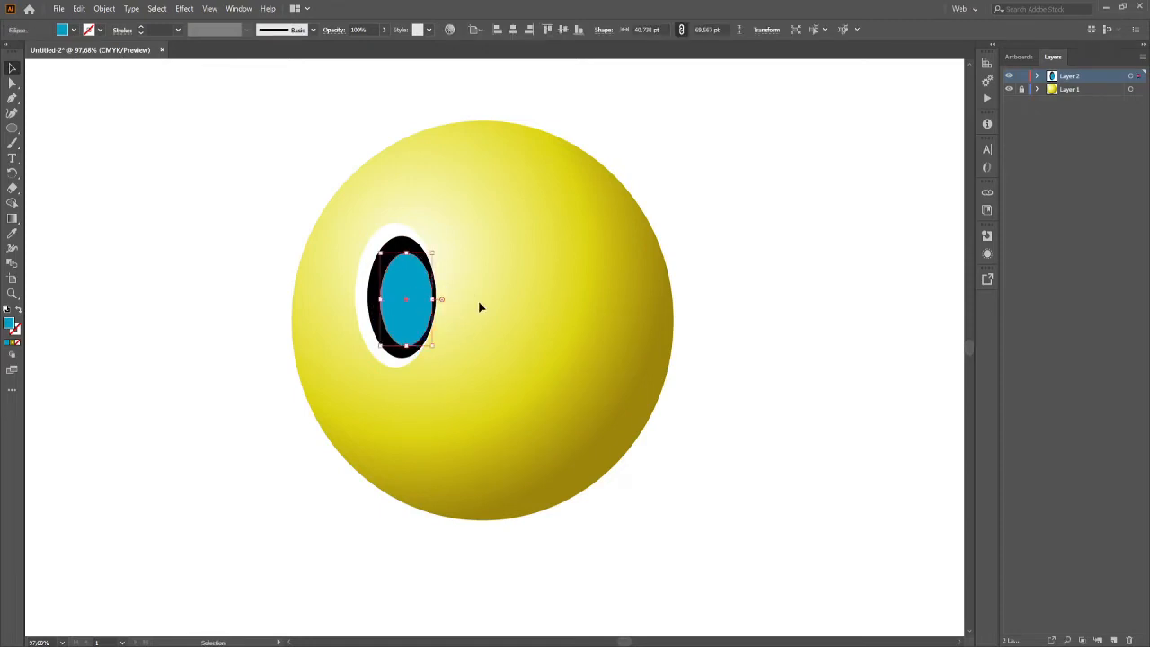
click(411, 302)
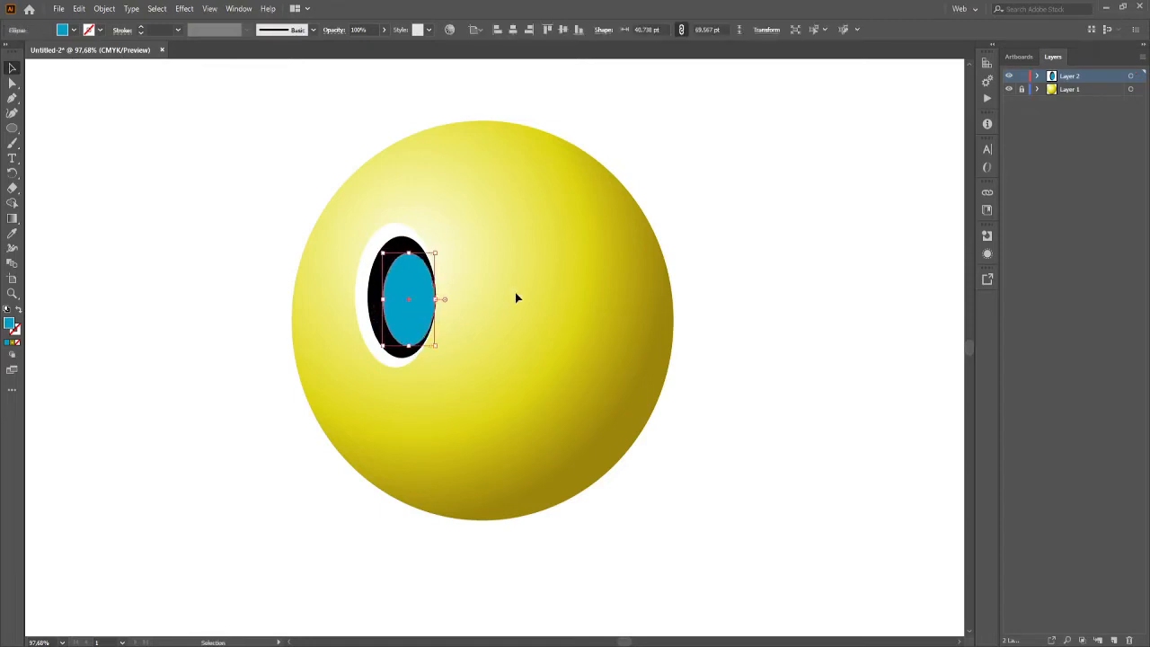
click(516, 295)
click(411, 308)
click(505, 311)
Draw a highlight circle about 12 pt across on the blue ellipse's lower-left edge and fill it with white.
click(13, 128)
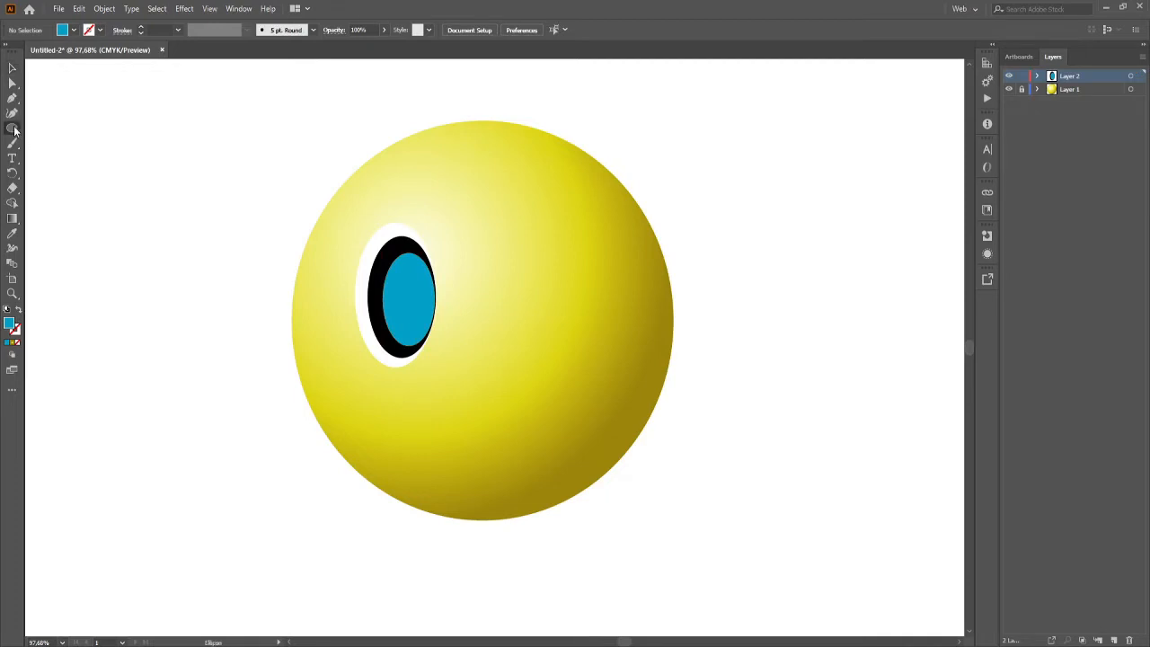
drag(378, 303, 392, 320)
key(d)
key(shift+x)
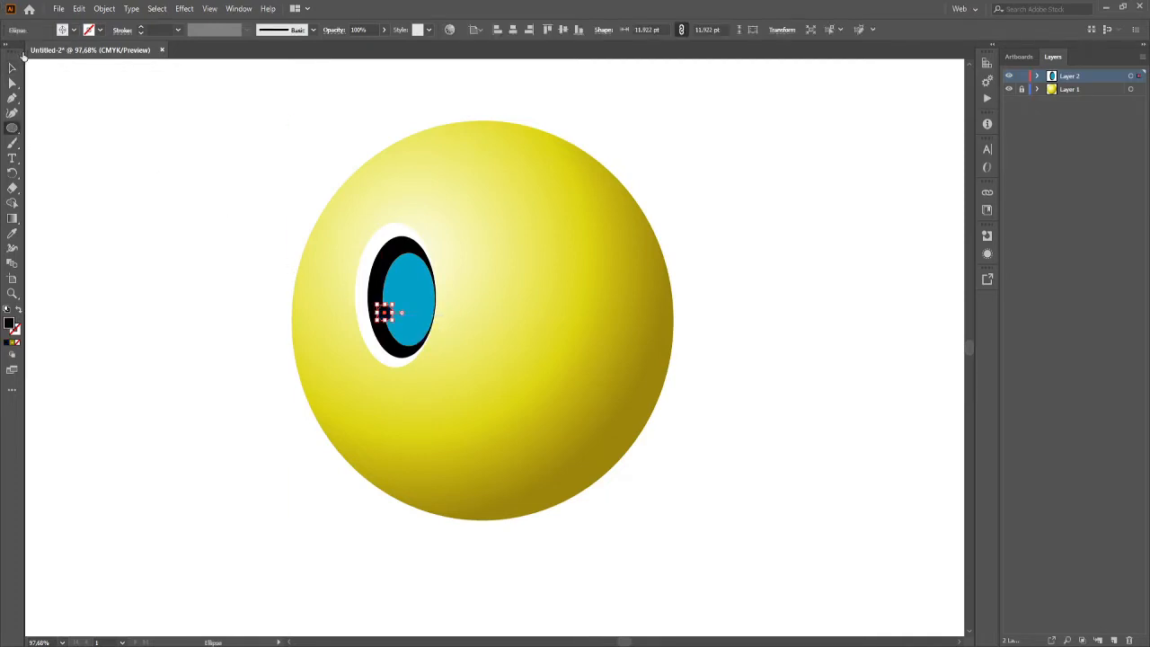
key(slash)
key(shift+x)
Widen the white highlight slightly into an oval and deselect it.
click(13, 68)
click(486, 307)
click(386, 311)
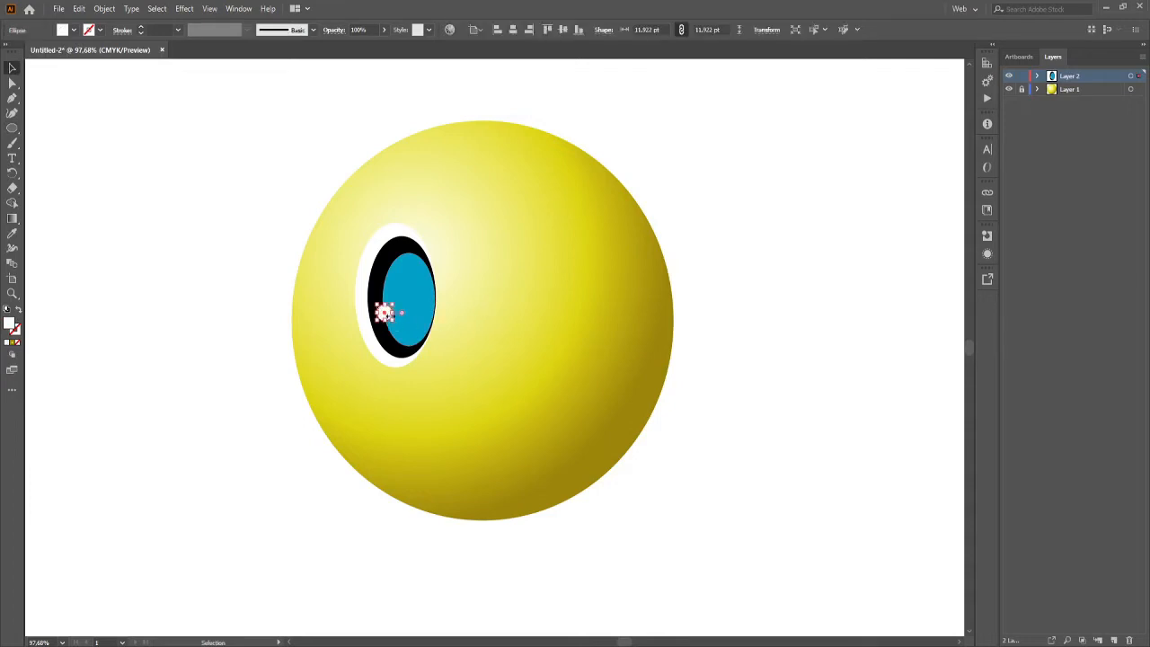
click(477, 321)
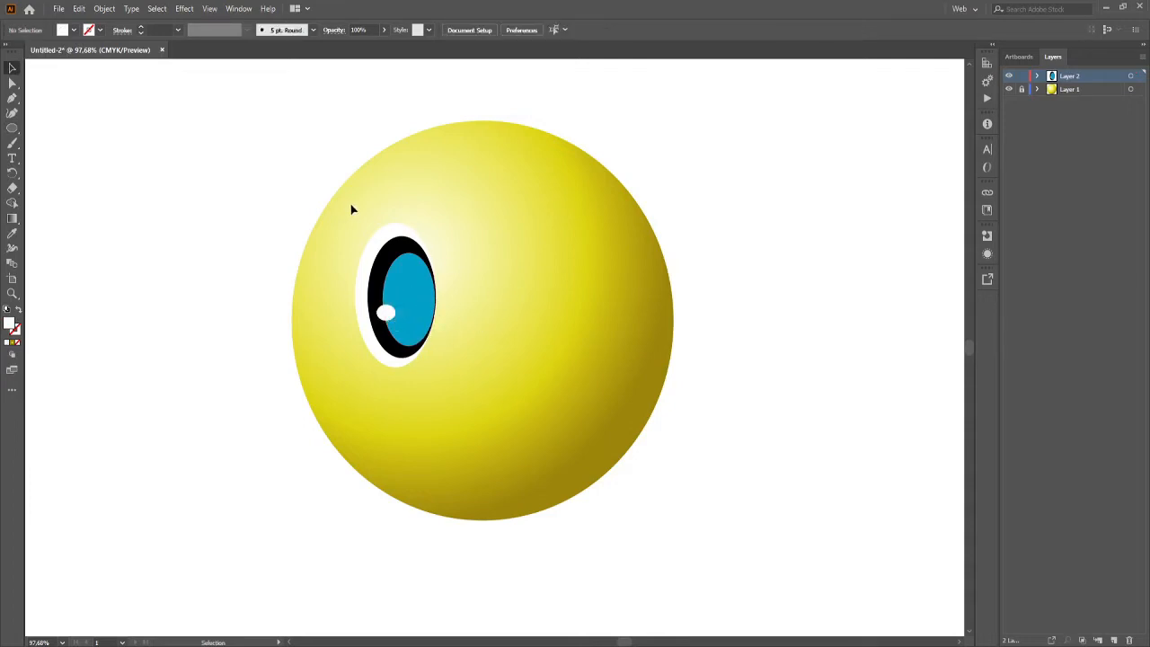
Group all the ellipses that make up the eye.
drag(351, 206, 444, 394)
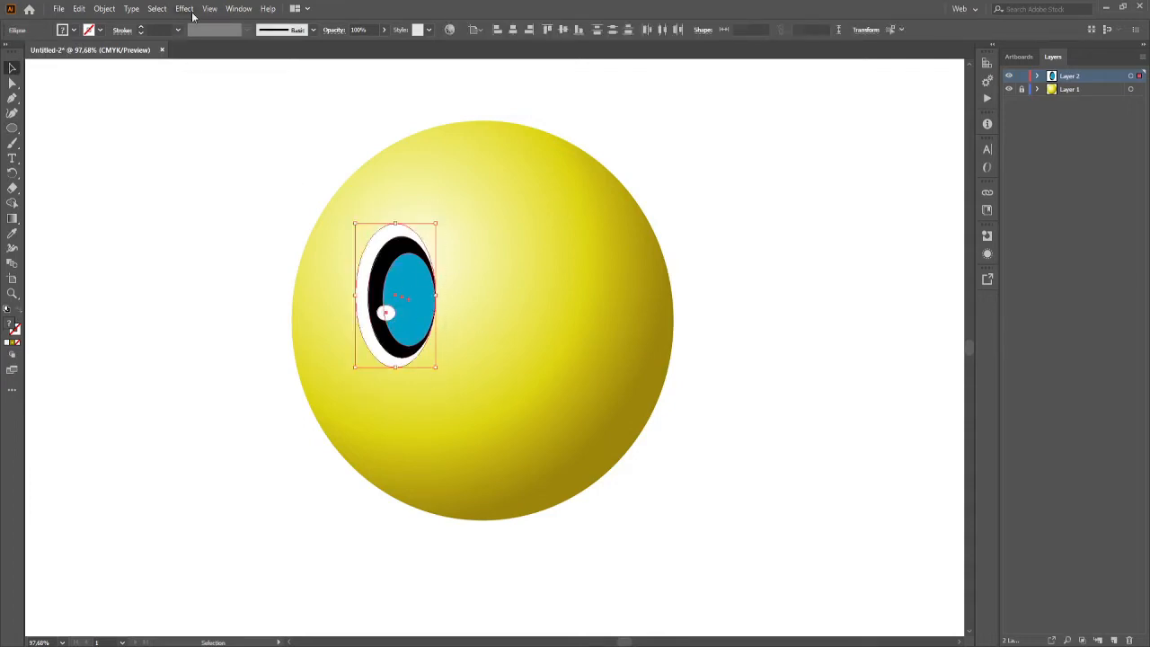
click(349, 455)
click(742, 125)
key(ctrl+z)
key(ctrl+g)
Try a copy of the eye on the sphere's right side and move both eyes closer together.
drag(407, 290, 571, 292)
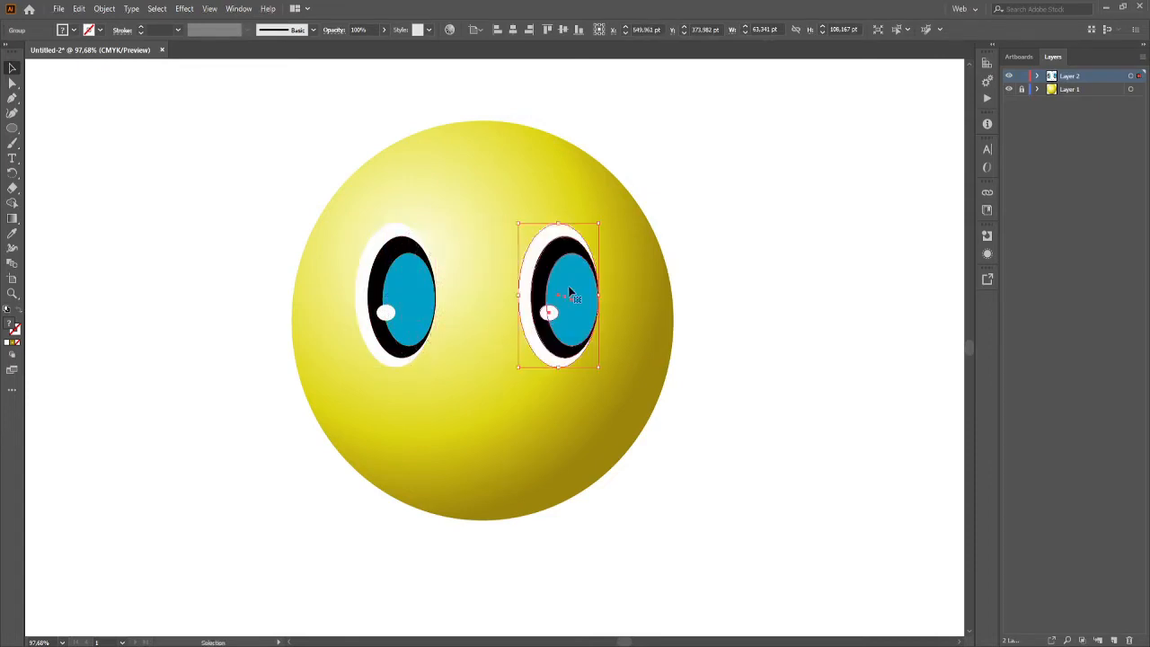
click(661, 296)
drag(351, 230, 461, 380)
drag(386, 307, 400, 306)
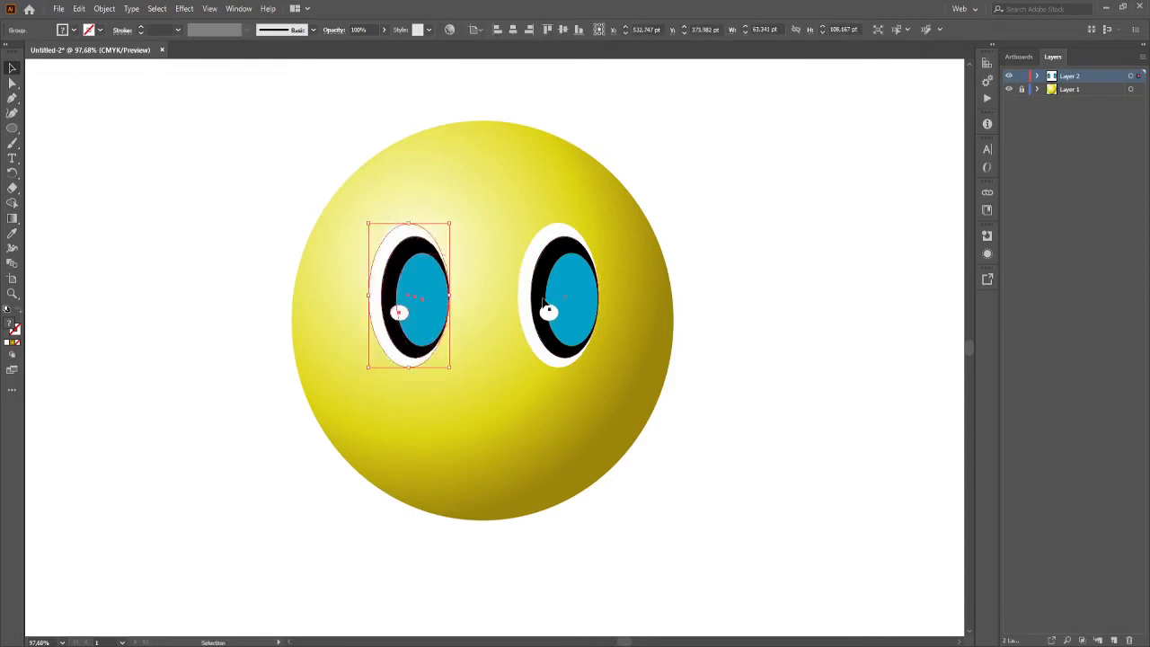
drag(544, 302, 525, 301)
click(419, 259)
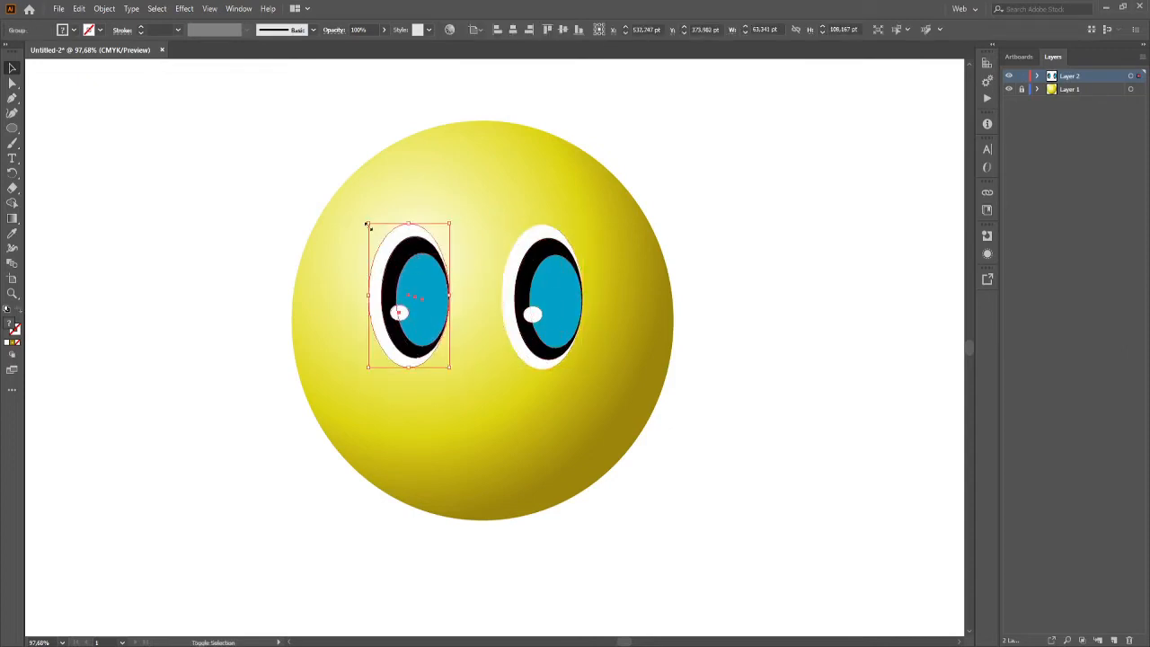
Enlarge the left eye to about 75 by 127 pt and delete the smaller right eye.
drag(367, 225, 325, 194)
click(547, 290)
key(Delete)
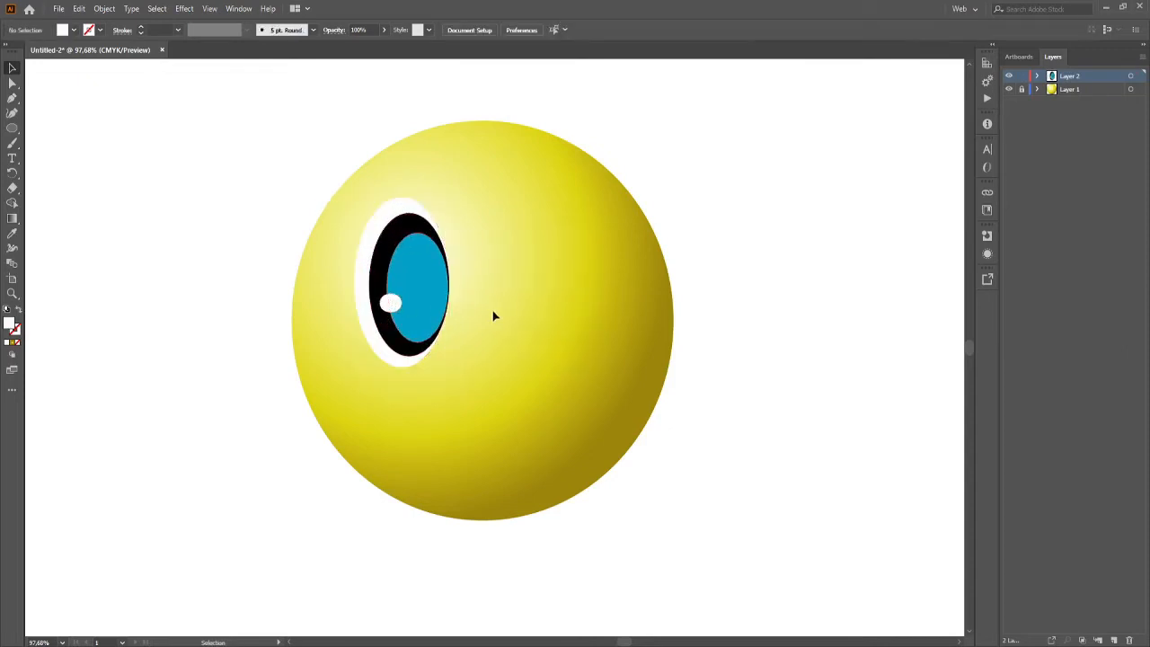
Duplicate the enlarged eye to the right side of the face and adjust the left eye's position.
click(404, 288)
drag(404, 287, 557, 288)
click(733, 275)
drag(405, 289, 412, 288)
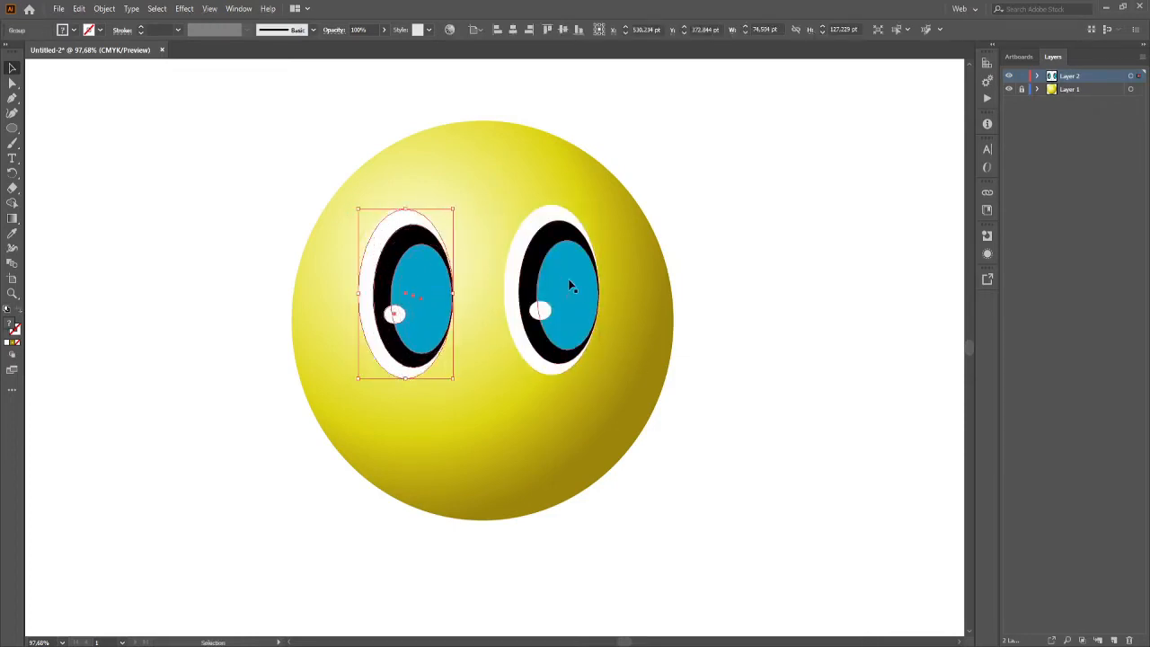
click(673, 284)
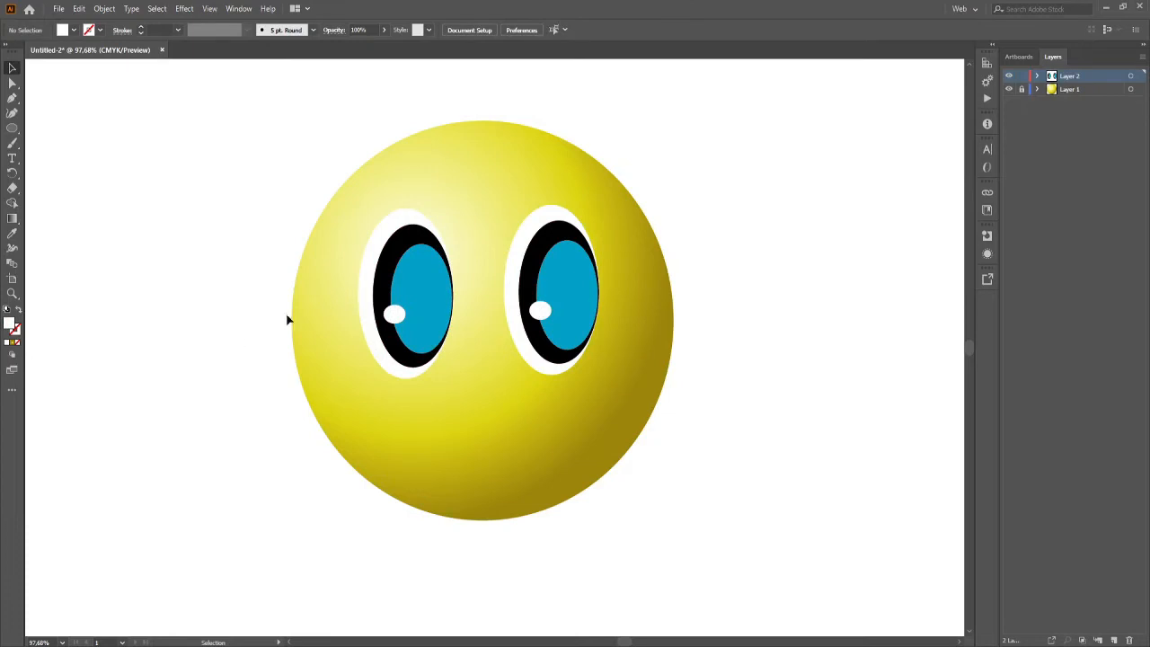
Draw a circle about 153 pt across to the left of the sphere and fill it with dark brown.
click(13, 128)
drag(51, 180, 247, 379)
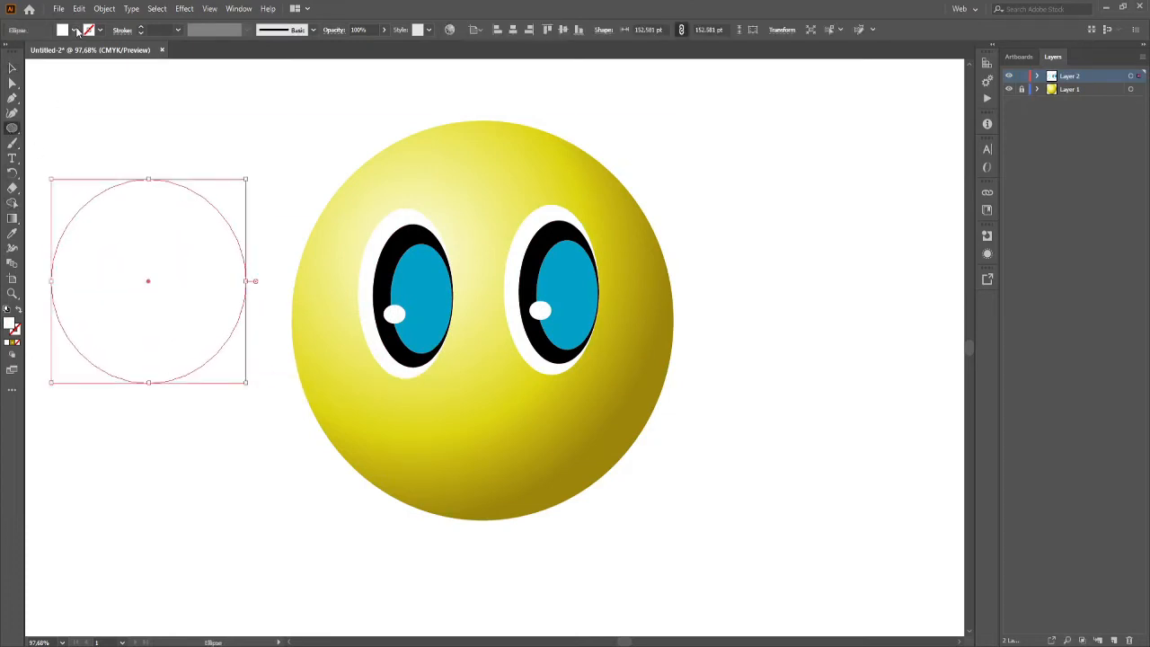
click(102, 75)
drag(177, 205, 178, 304)
key(ctrl+z)
Duplicate the brown circle and place the copy beside the sphere's upper right.
key(v)
drag(183, 251, 180, 377)
drag(183, 370, 845, 173)
Duplicate the left brown circle downward so the two overlap, and split out their intersection with Shape Builder.
click(165, 269)
drag(165, 402, 171, 408)
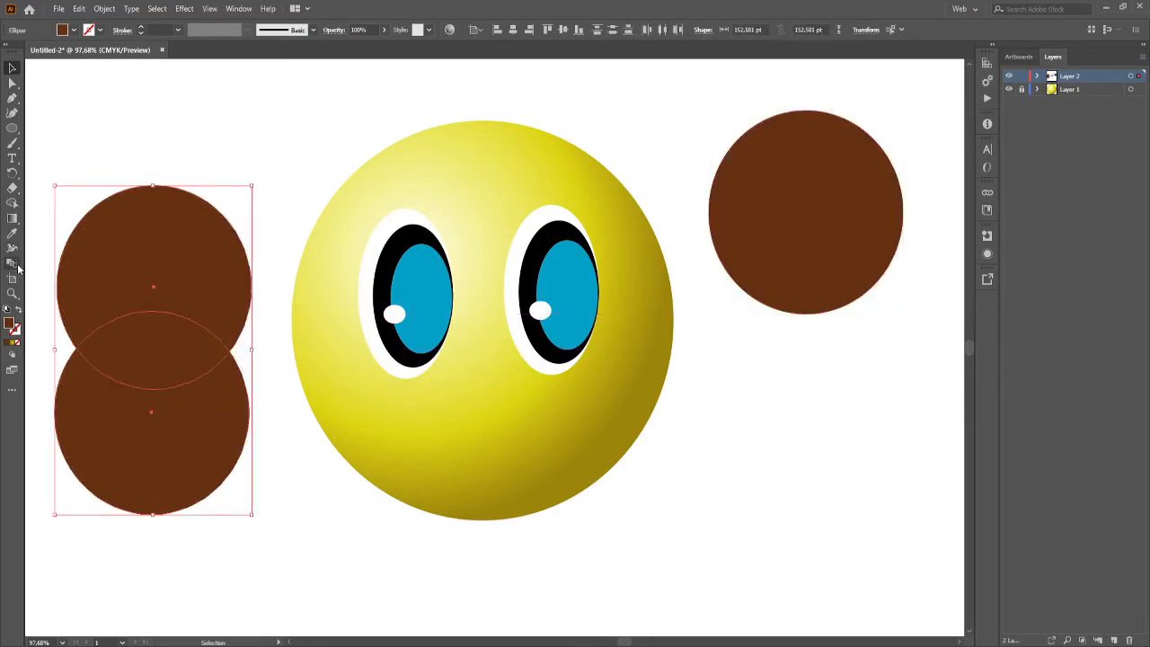
click(13, 204)
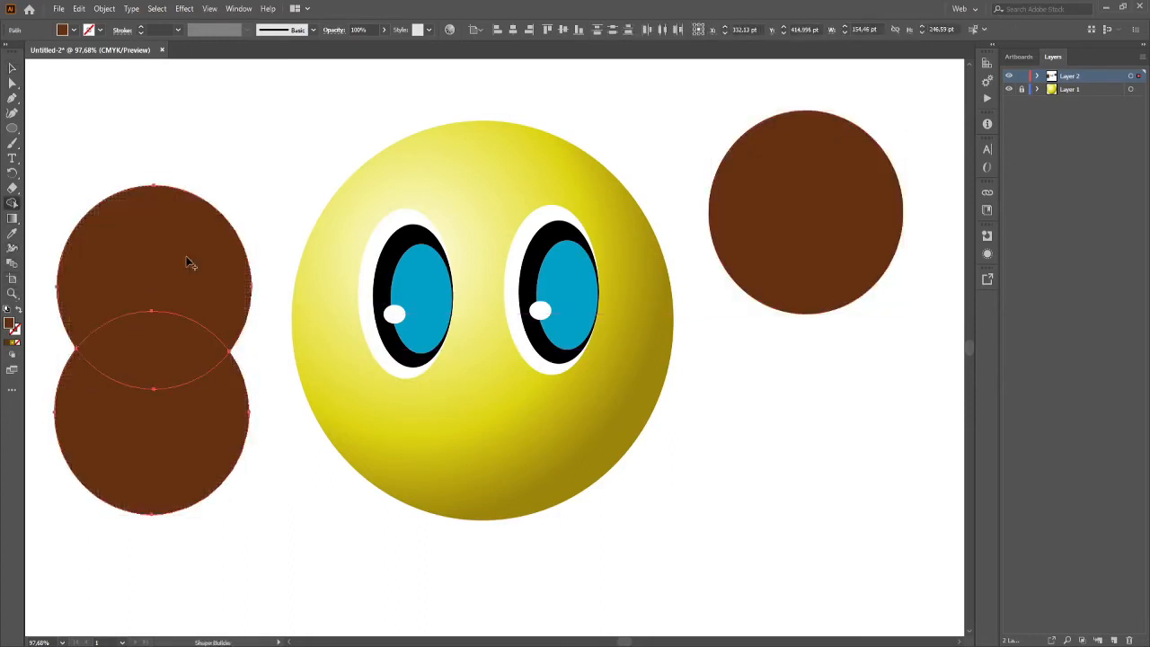
click(204, 232)
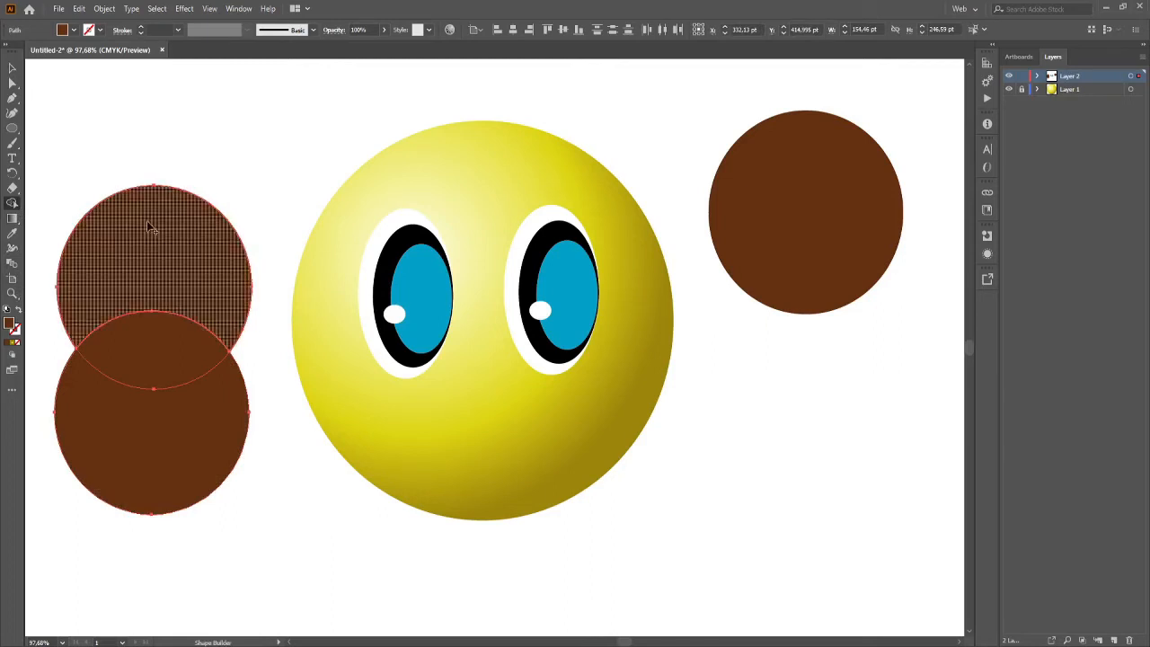
Delete the outer parts of both overlapping circles, keeping only the lens-shaped intersection.
ctrl+click(90, 149)
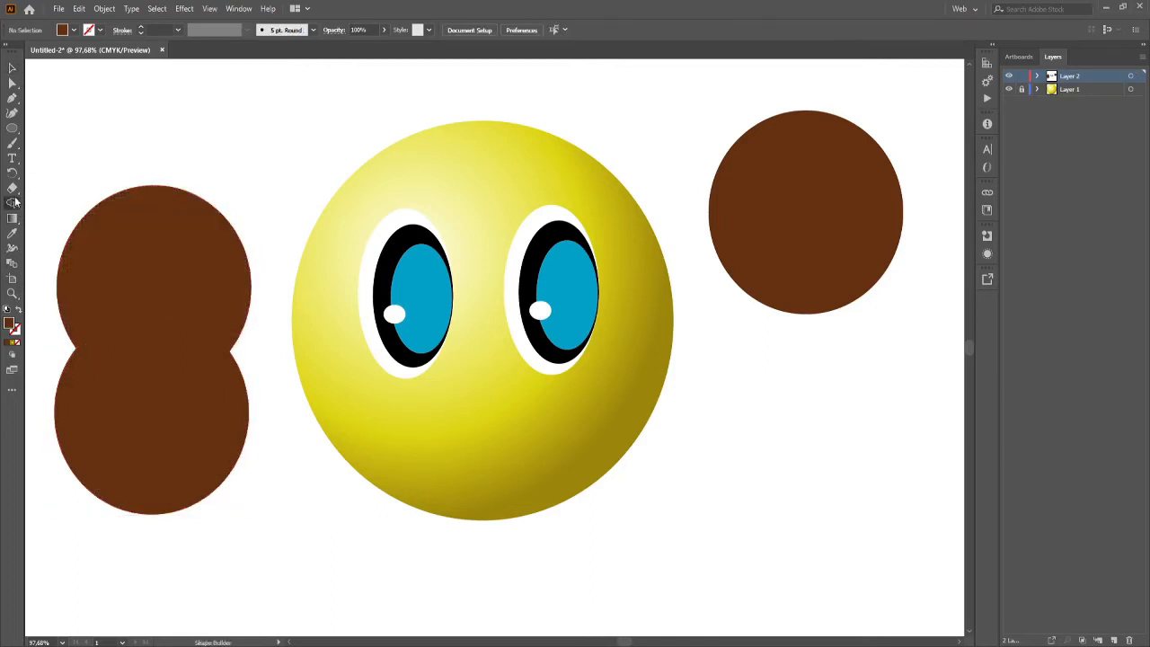
ctrl+click(144, 202)
ctrl+shift+click(172, 435)
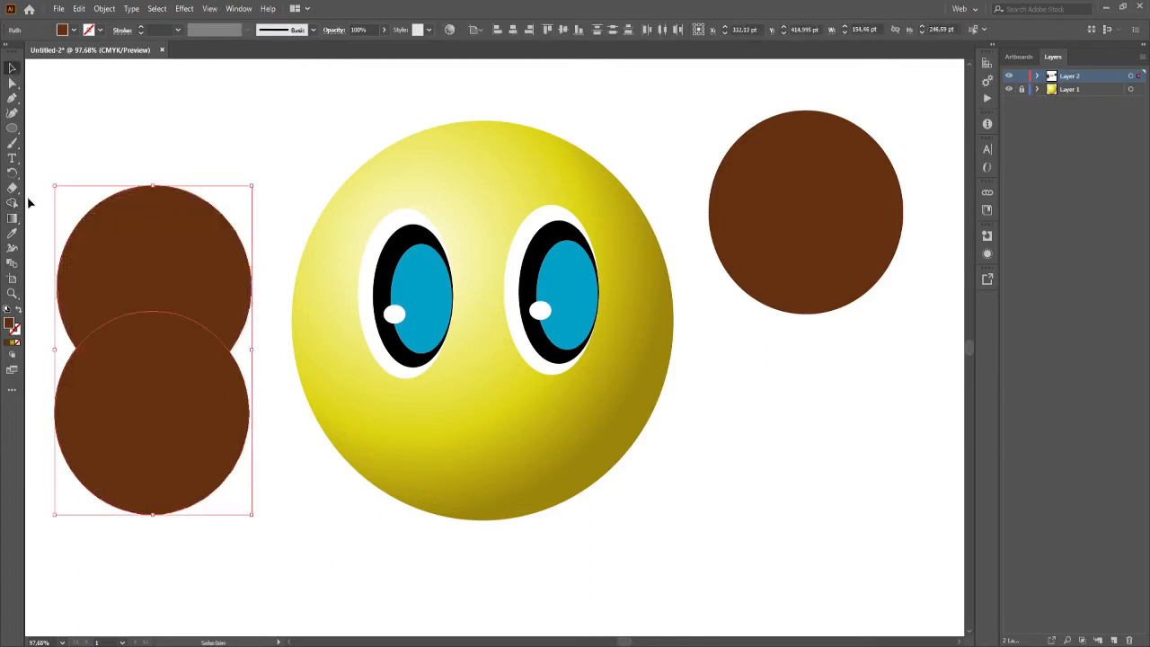
key(Delete)
click(12, 68)
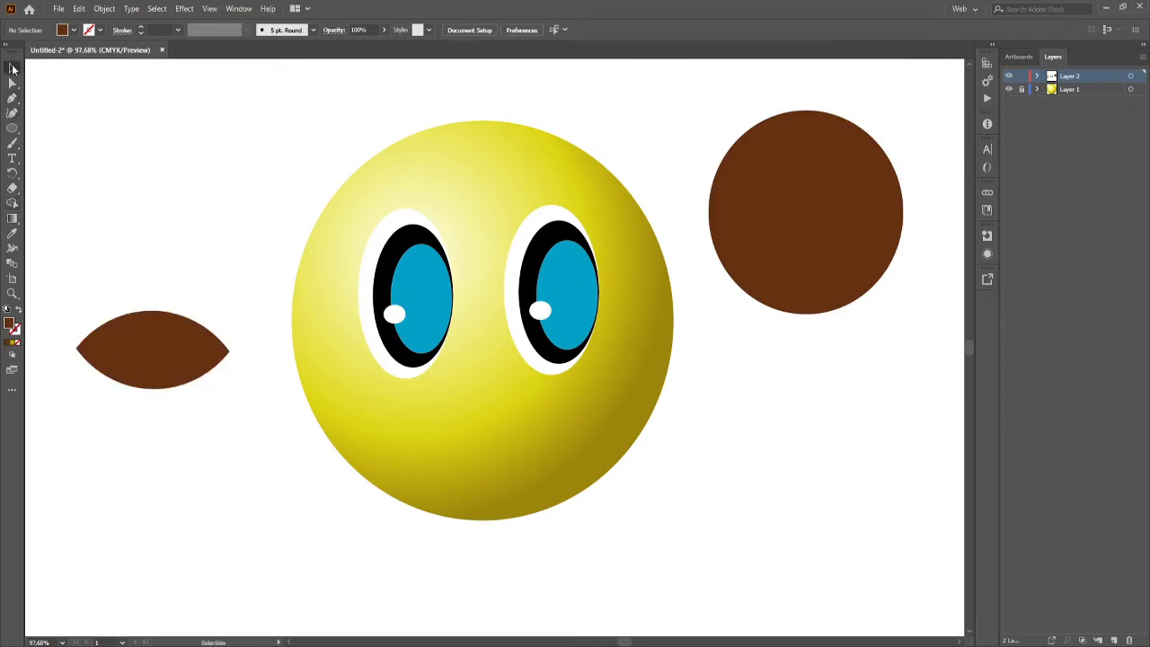
Move the brown lens shape and the remaining circle together beside the face so the lens sits inside the circle's lower edge.
click(175, 343)
drag(141, 350, 789, 272)
click(817, 156)
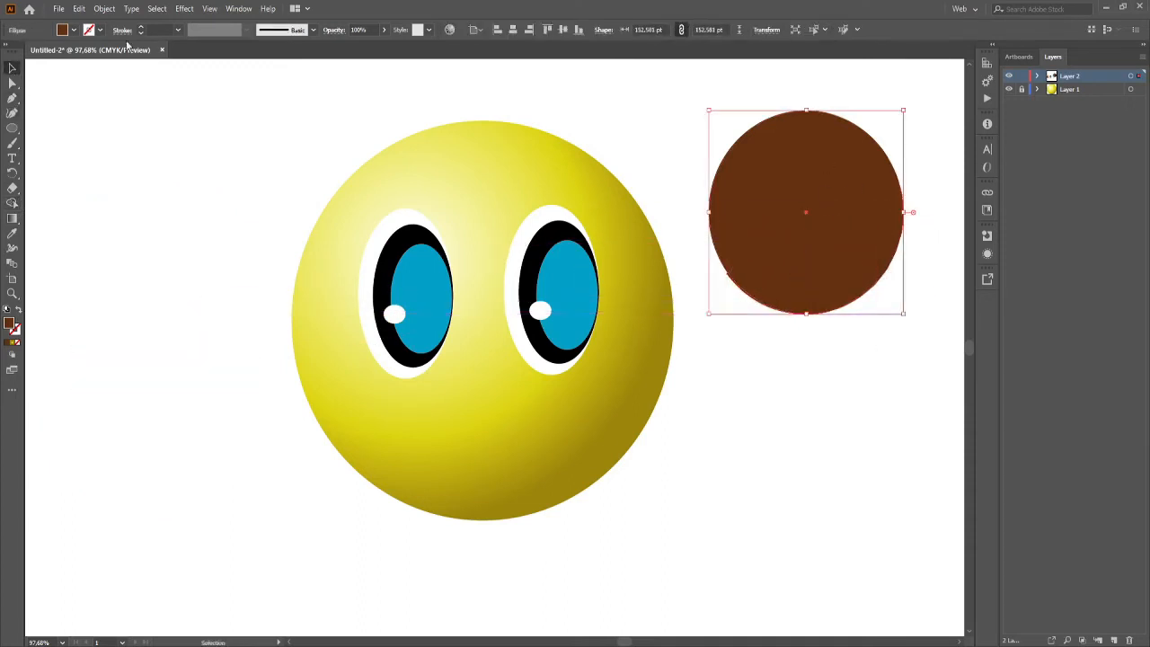
drag(791, 173, 776, 344)
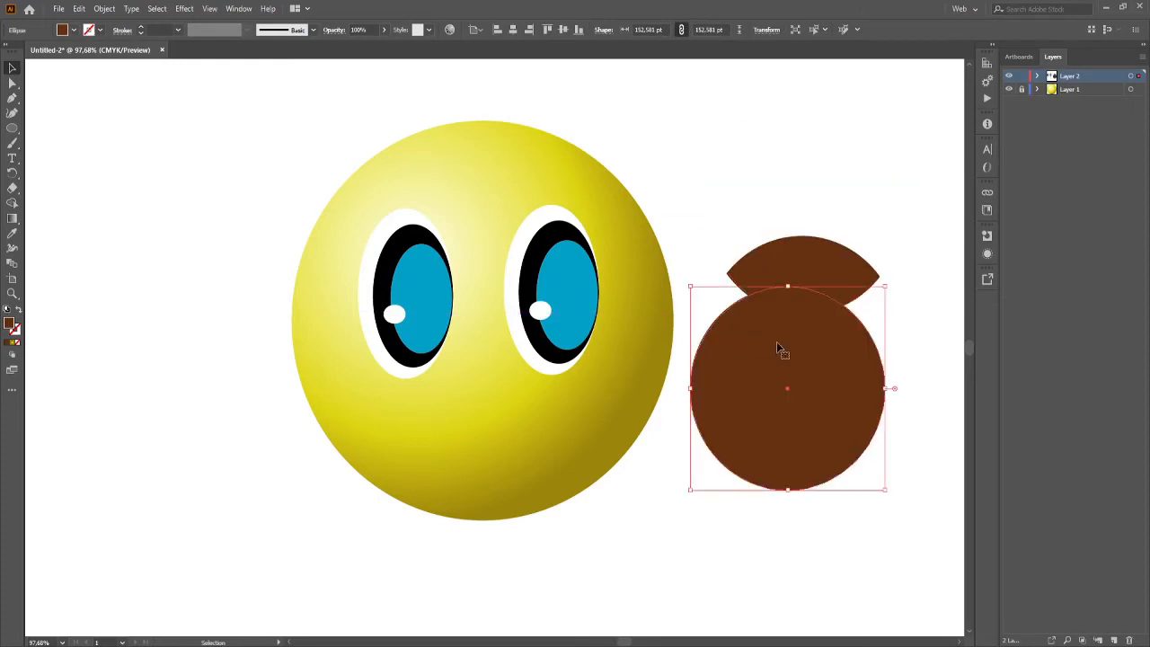
click(807, 267)
drag(803, 274, 803, 449)
Fill the mouth circle with a darker brown and the lens-shaped tongue with a lighter reddish brown.
click(815, 337)
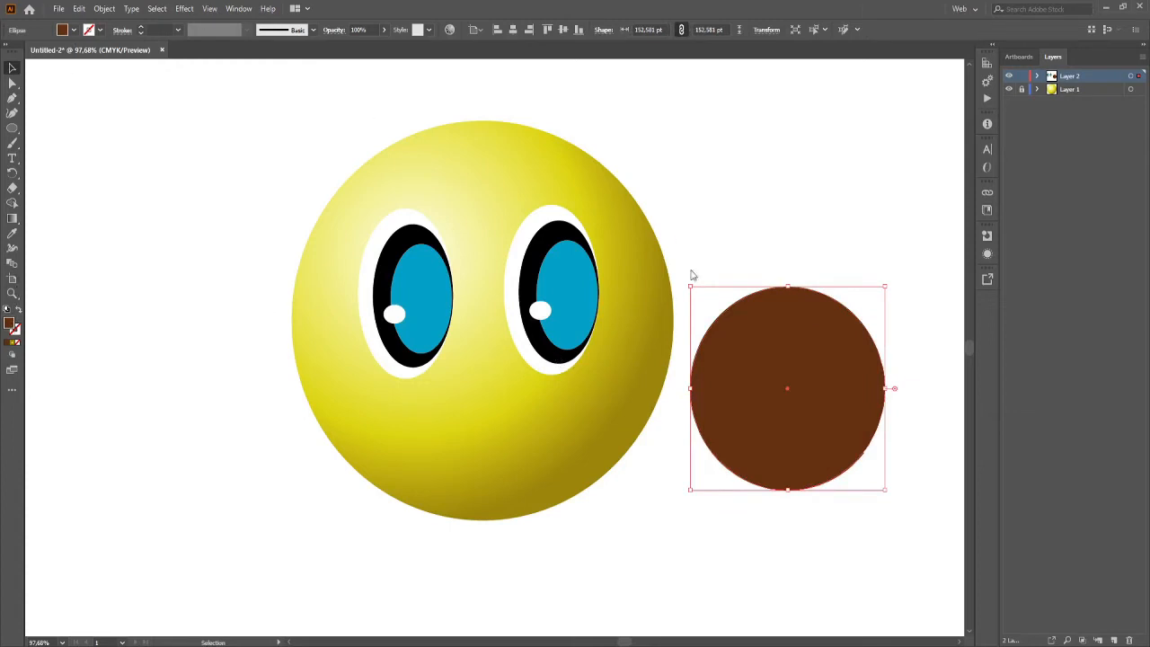
click(783, 199)
click(817, 424)
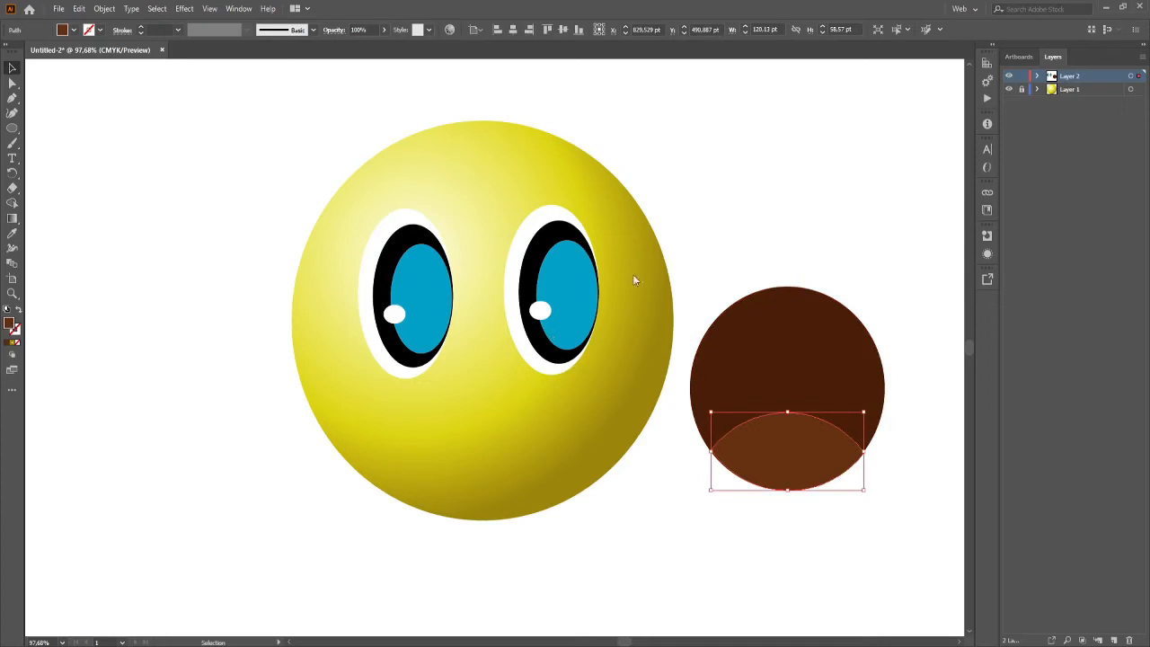
click(755, 194)
Group the mouth circle with its tongue, shrink the group, and place it on the lower face beneath the eyes.
drag(695, 214, 894, 528)
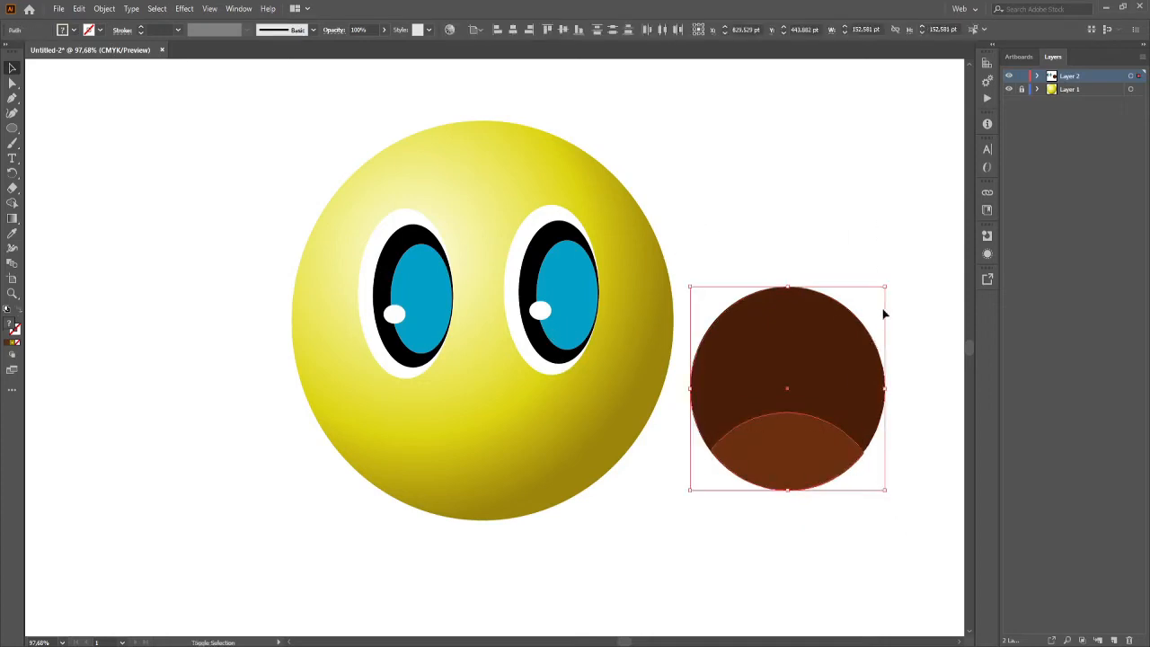
drag(885, 287, 510, 436)
key(ctrl+g)
drag(526, 398, 557, 366)
drag(513, 401, 504, 407)
drag(546, 375, 537, 385)
drag(497, 438, 497, 421)
Move both eyes slightly upward and center the mouth on the lower face.
click(390, 221)
shift+click(532, 259)
drag(548, 283, 551, 267)
click(801, 233)
drag(534, 418, 509, 419)
click(734, 551)
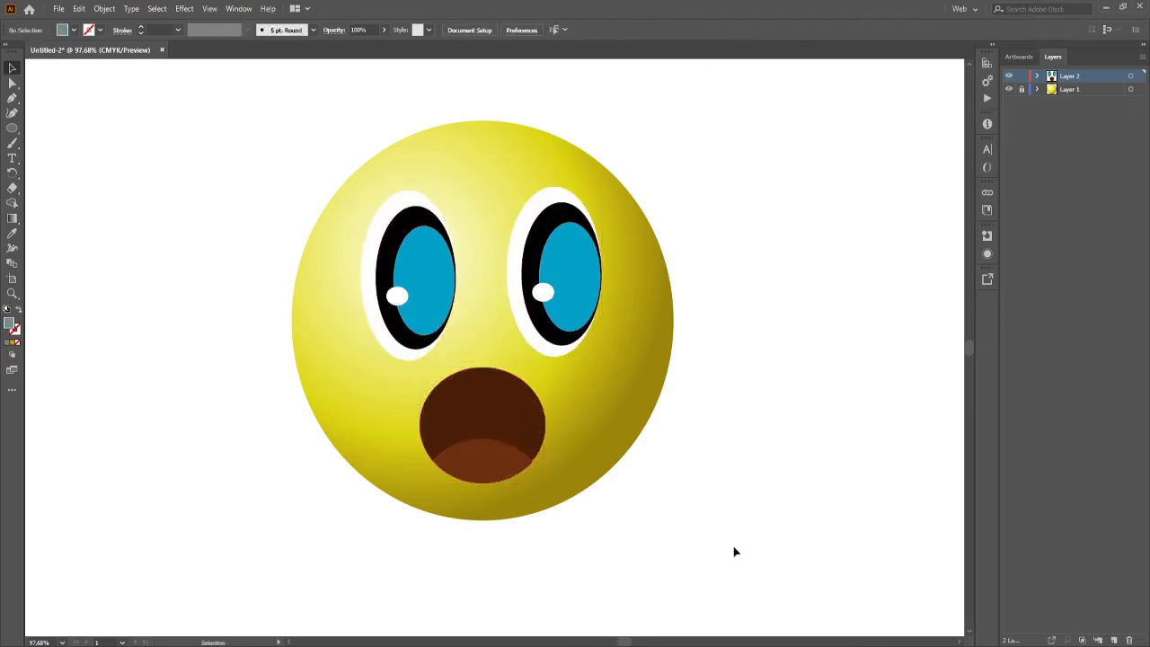
Nudge the right eye slightly closer to the left eye.
double_click(554, 272)
double_click(734, 249)
click(563, 265)
drag(564, 265, 559, 267)
click(673, 452)
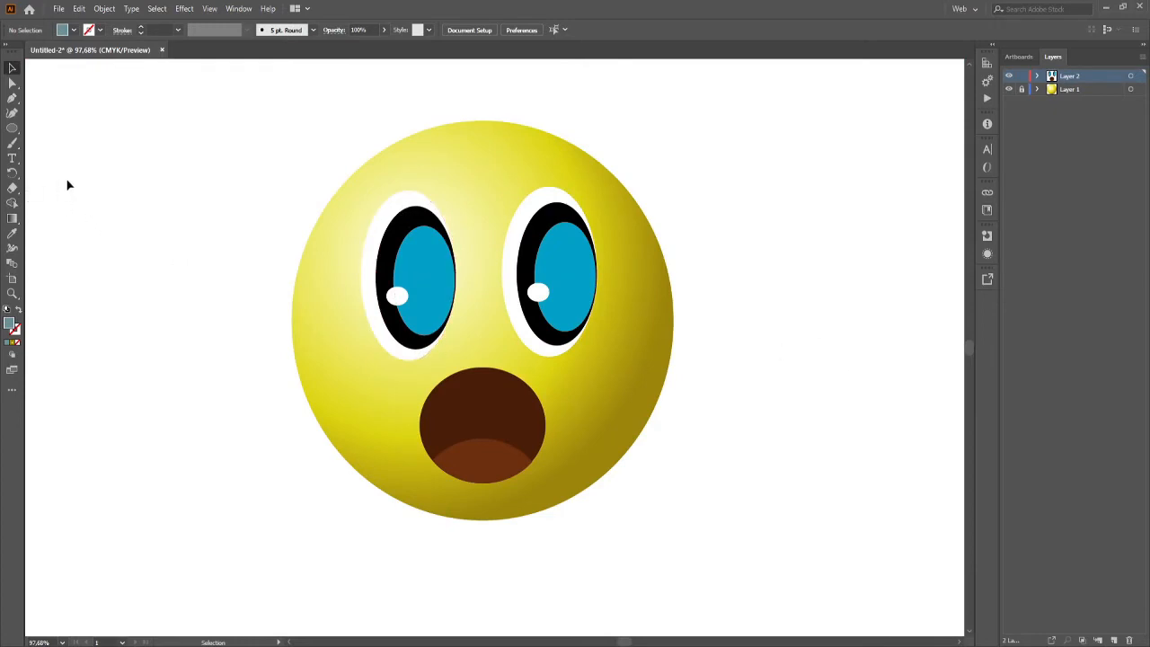
Draw a circle about 37 pt across on the cheek below the left eye and fill it with bright red.
click(12, 128)
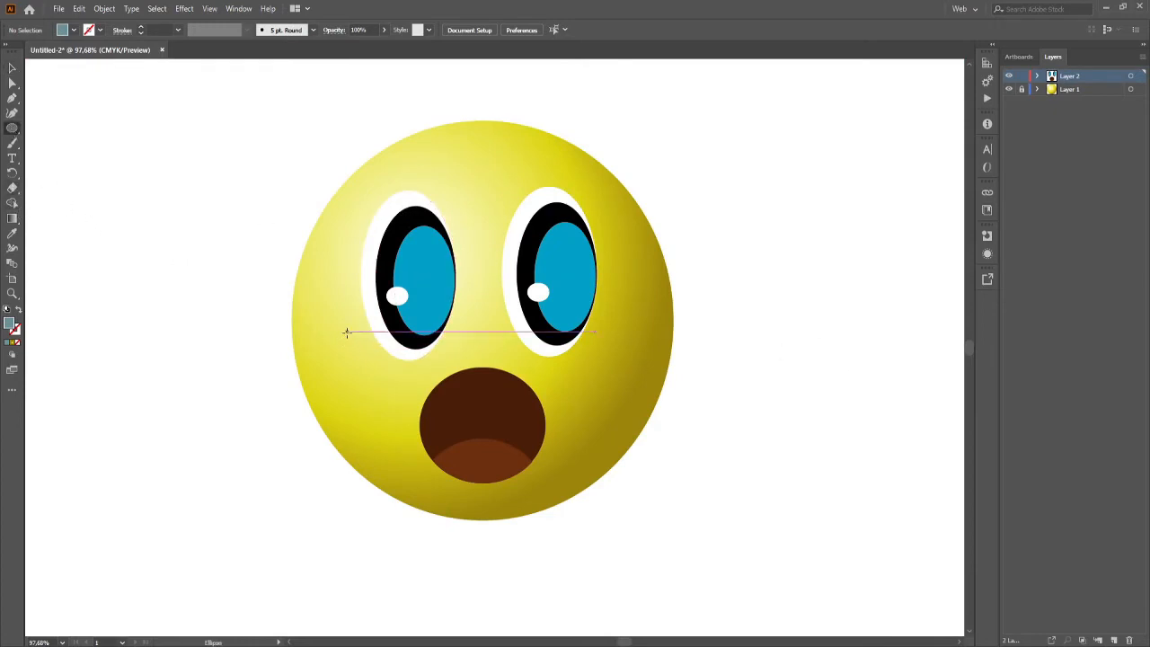
drag(347, 333, 393, 380)
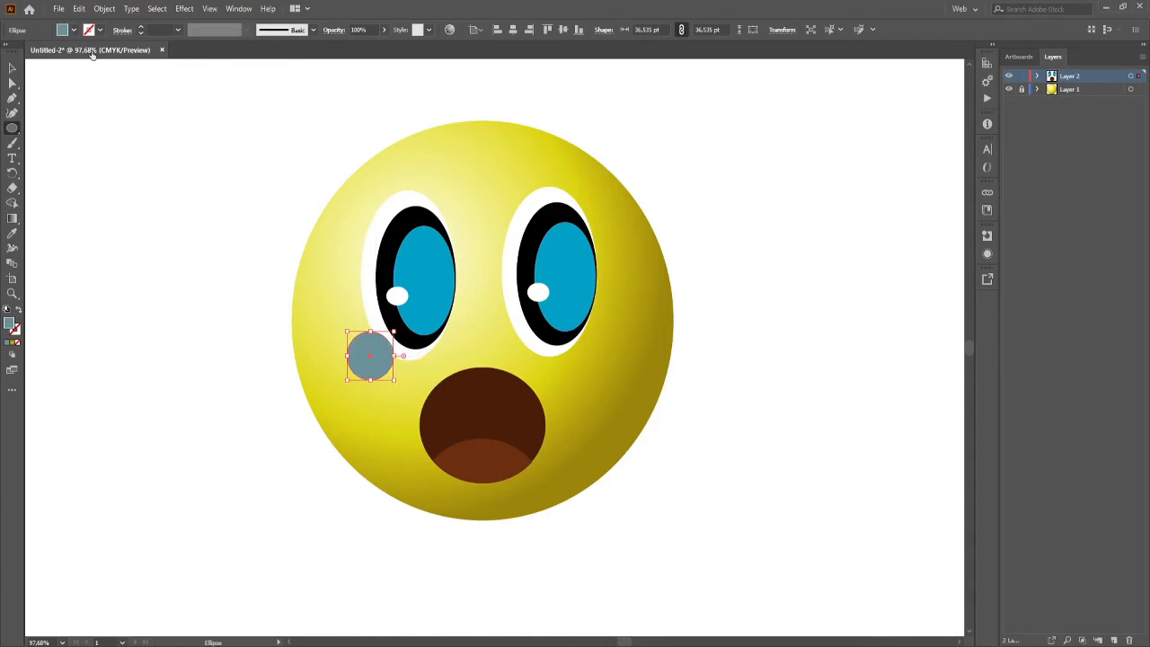
click(88, 54)
click(107, 52)
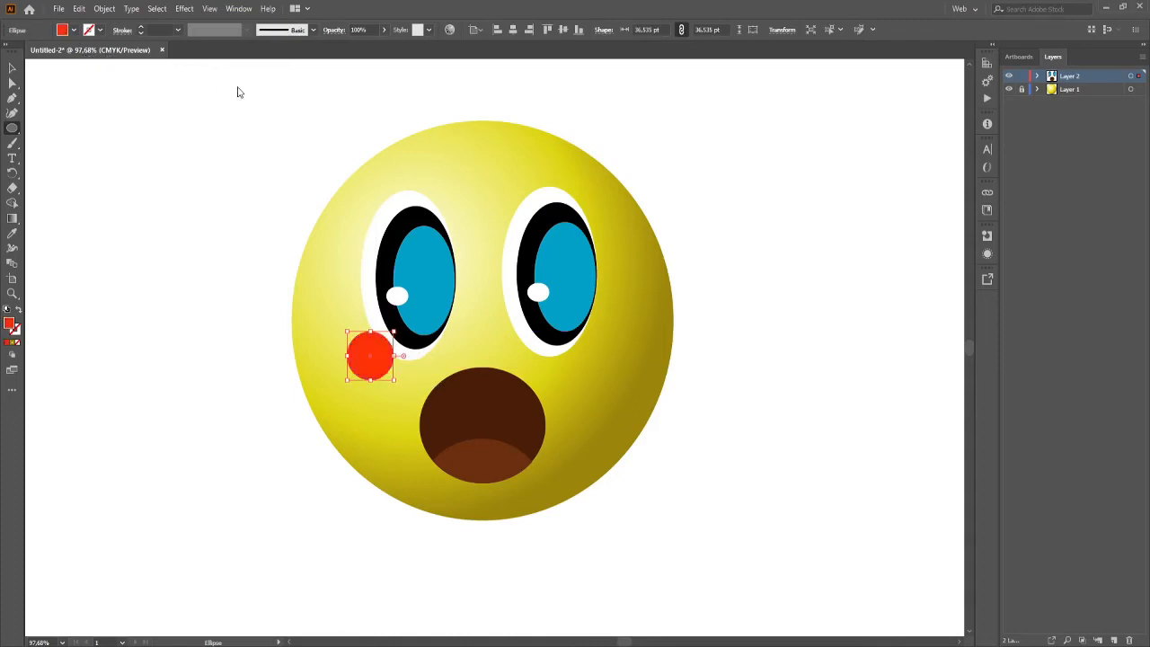
Apply a radial gradient to the cheek circle and set its center color stop to red.
click(12, 219)
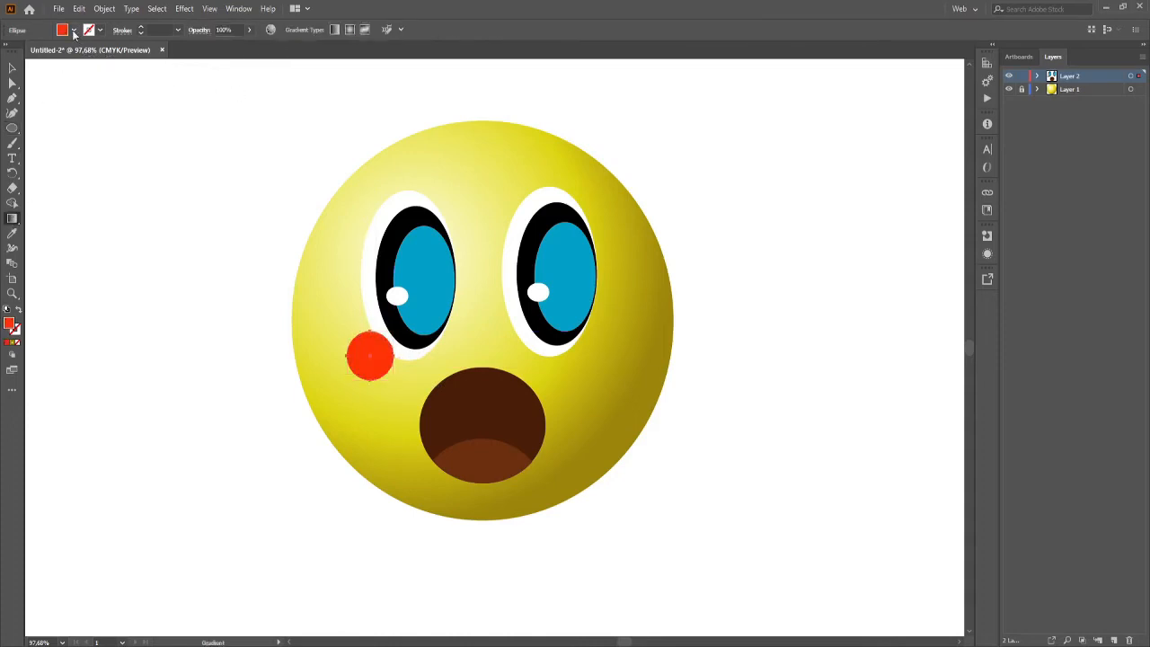
click(370, 344)
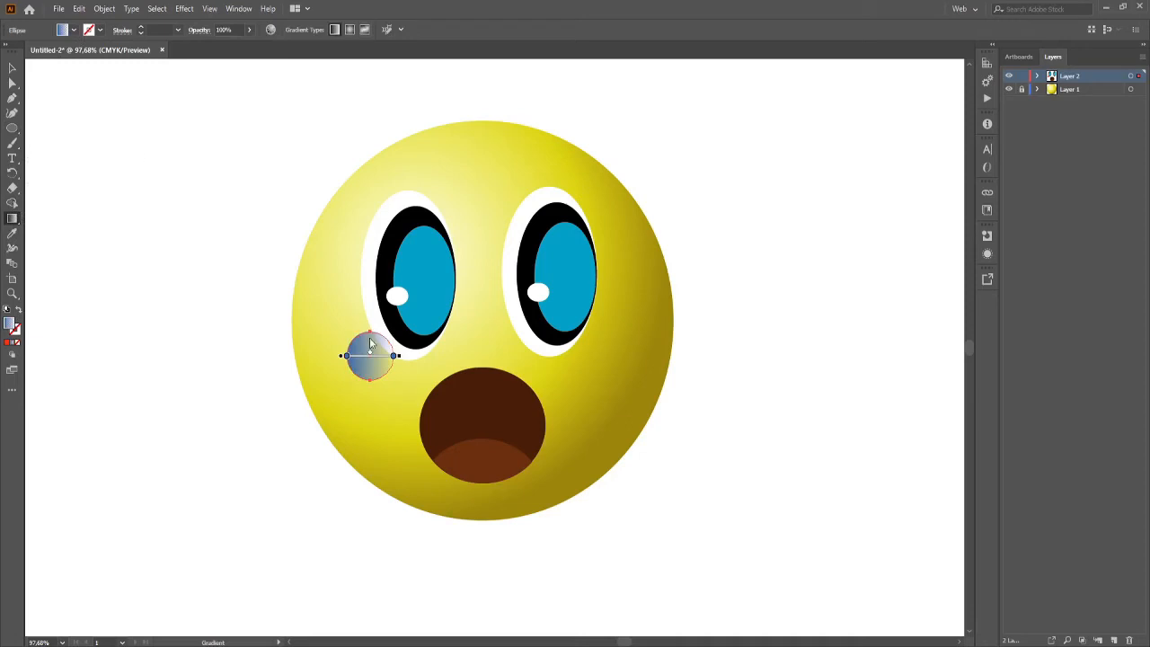
click(349, 30)
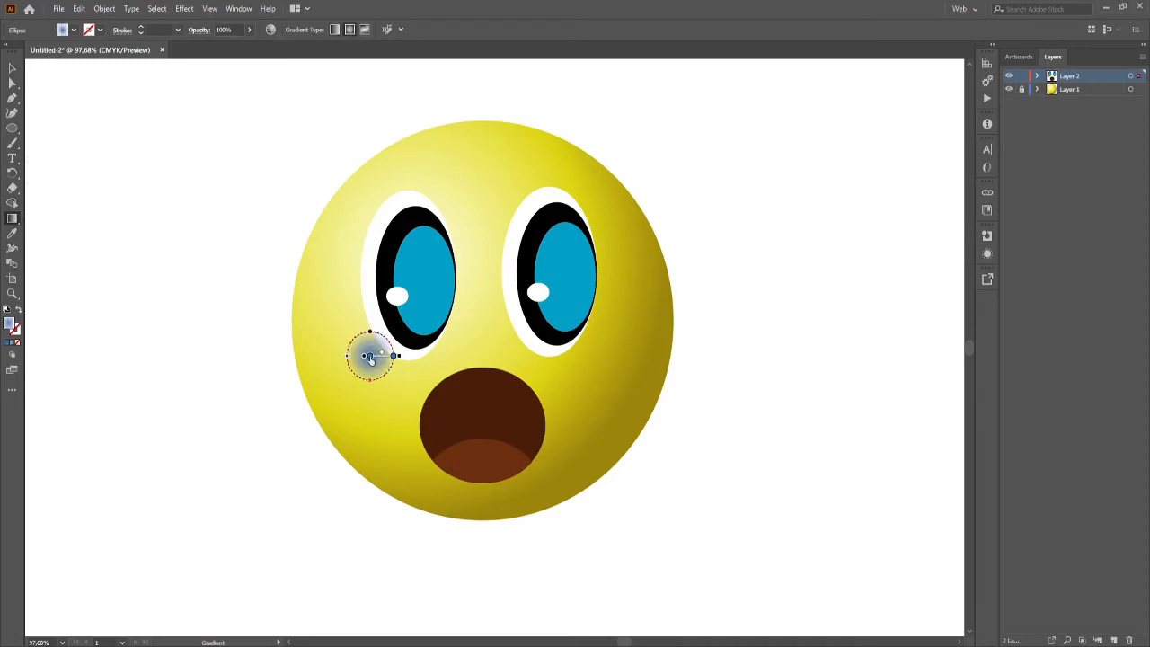
click(370, 356)
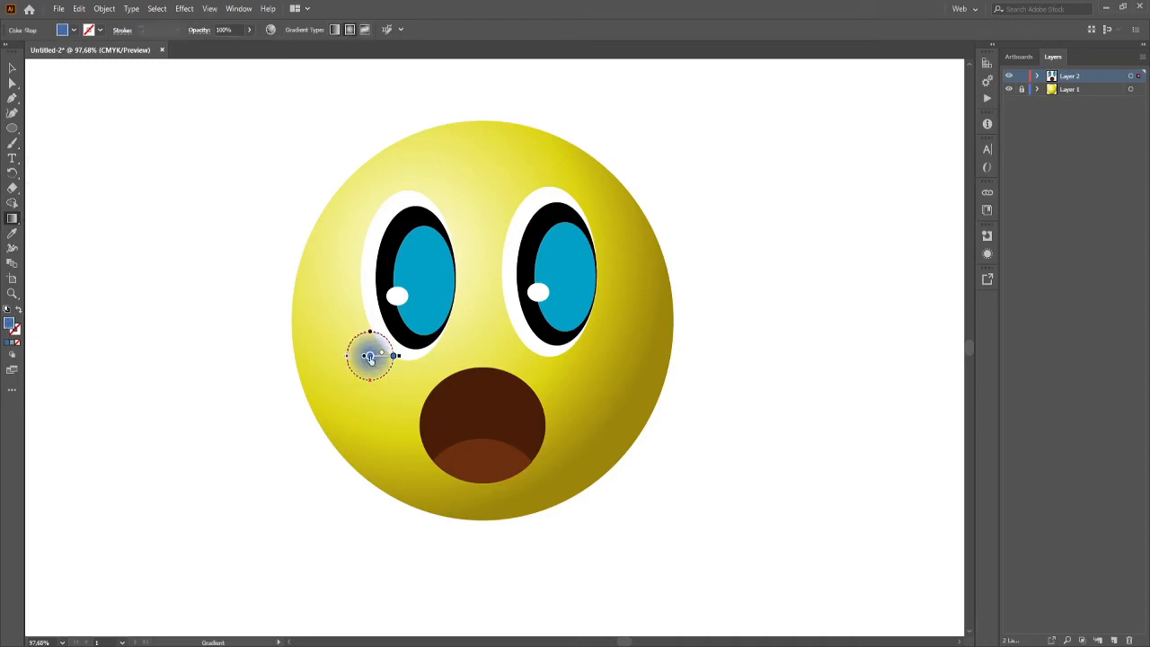
click(318, 399)
Set the cheek gradient's outer color stop to white and adjust the fade between the stops.
click(394, 357)
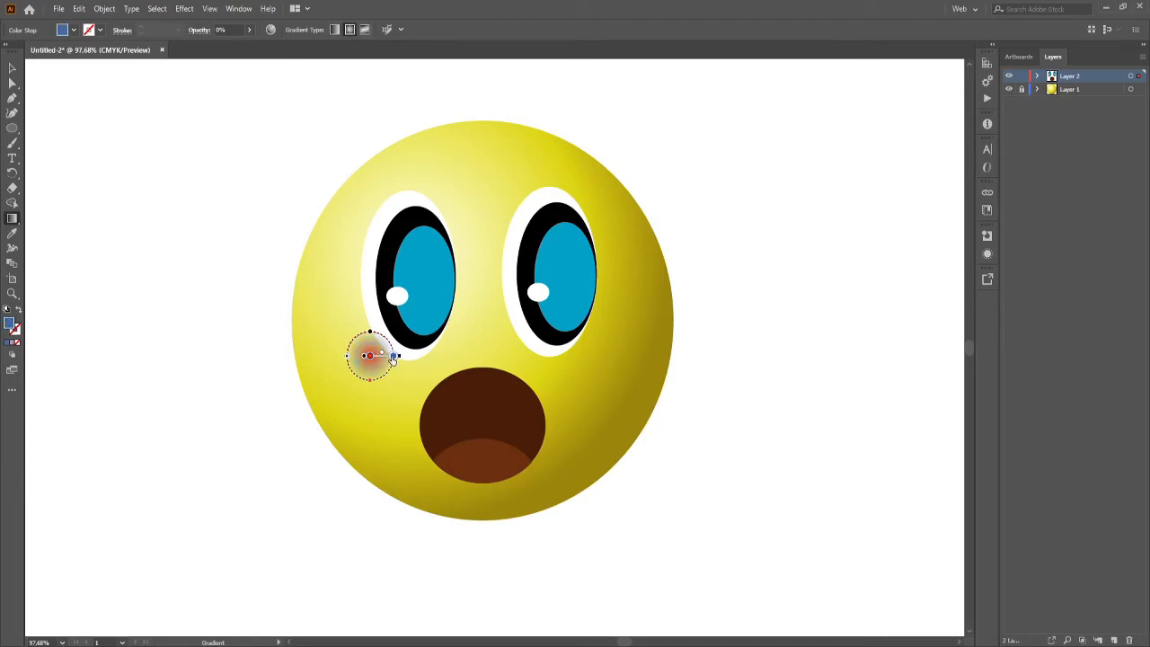
key(v)
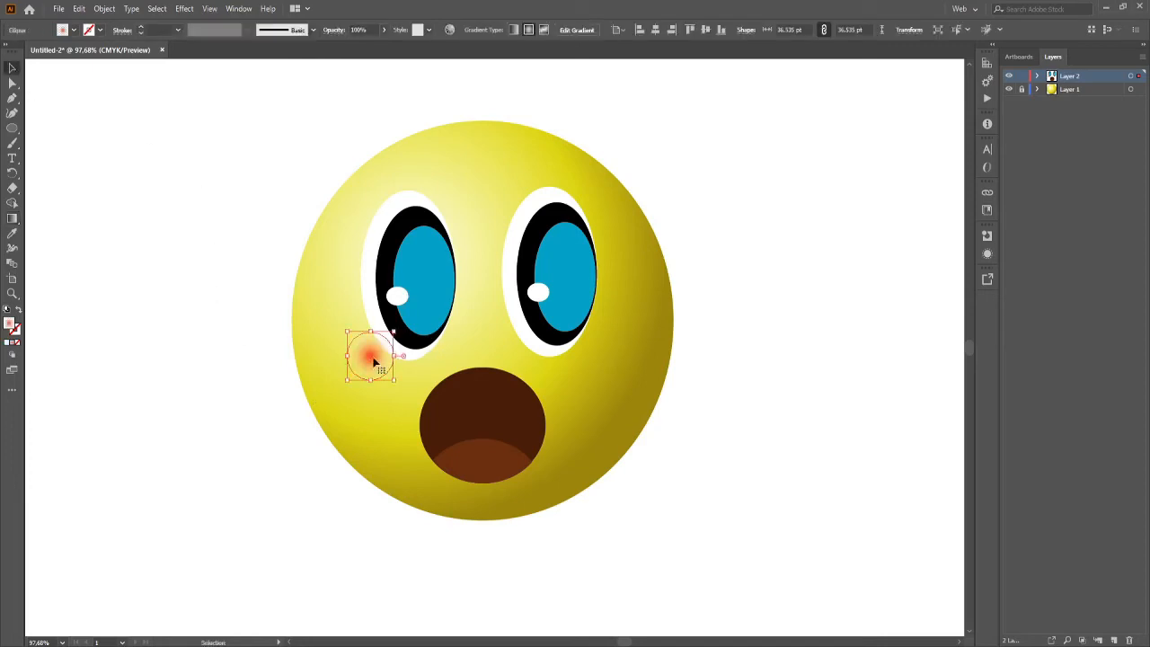
key(g)
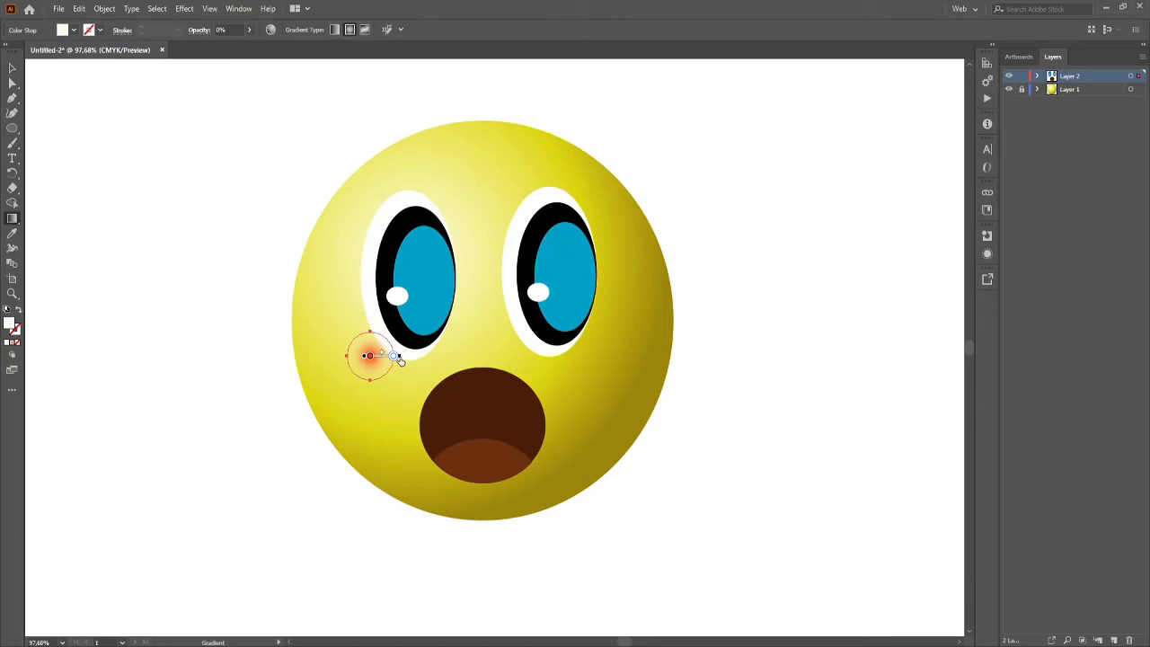
drag(381, 355, 389, 359)
drag(383, 358, 371, 358)
Enlarge the cheek circle to about 54 pt across from its center.
key(z)
drag(432, 403, 456, 446)
alt+click(421, 383)
alt+click(422, 383)
alt+click(421, 383)
alt+click(547, 448)
alt+click(455, 438)
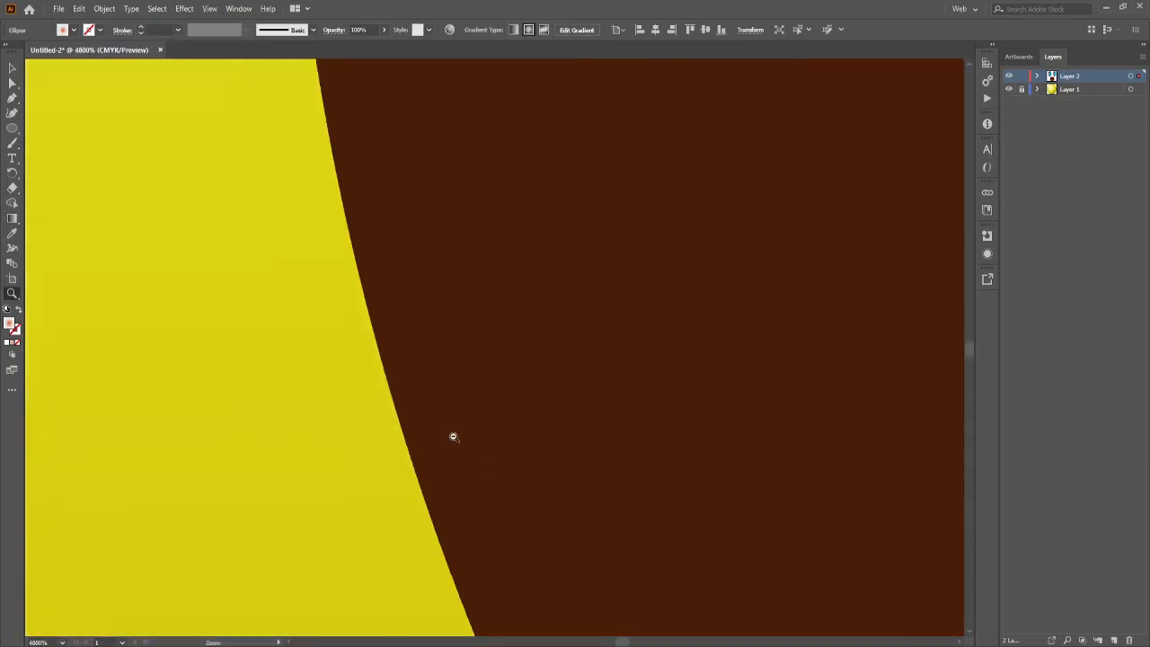
alt+click(455, 437)
alt+click(455, 437)
drag(375, 386, 449, 456)
alt+click(439, 426)
alt+click(440, 426)
alt+click(440, 426)
alt+click(531, 280)
alt+click(531, 280)
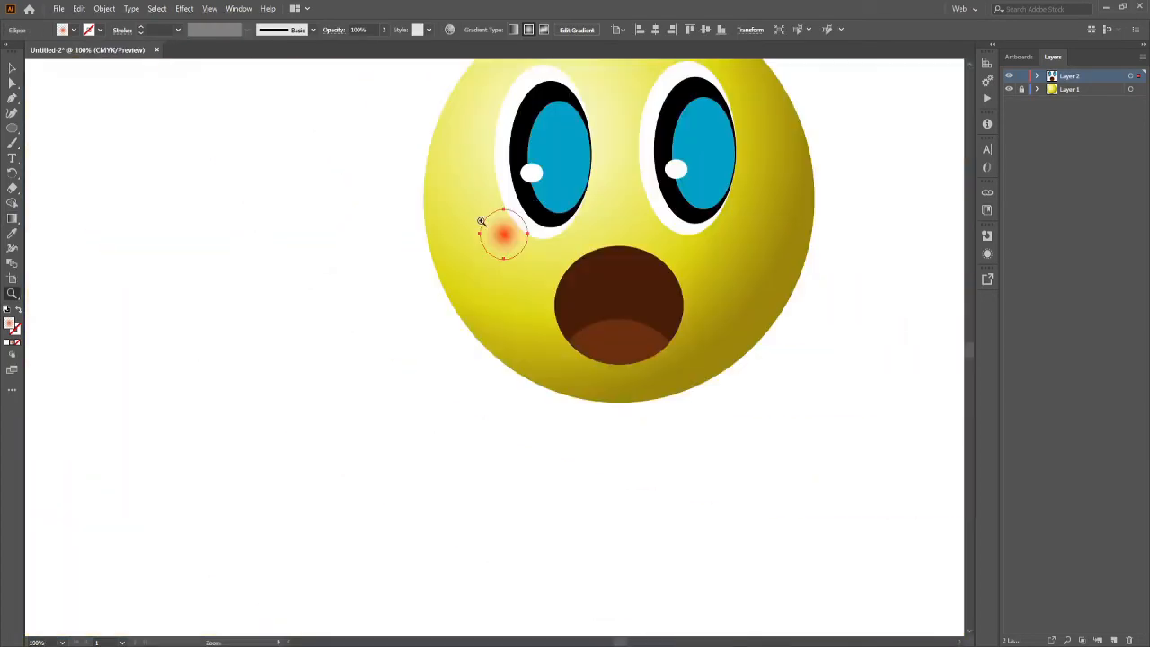
drag(408, 129, 650, 339)
key(v)
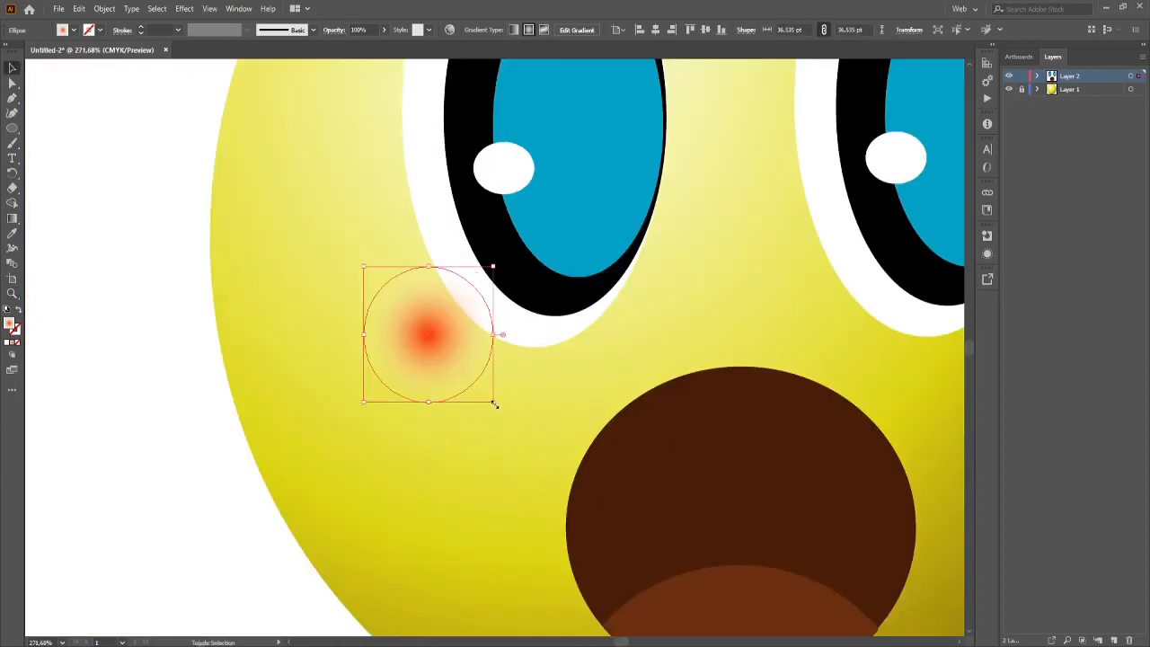
drag(493, 401, 524, 437)
Try sampling the face's yellow for the cheek gradient's outer color stop, and undo the change.
click(12, 221)
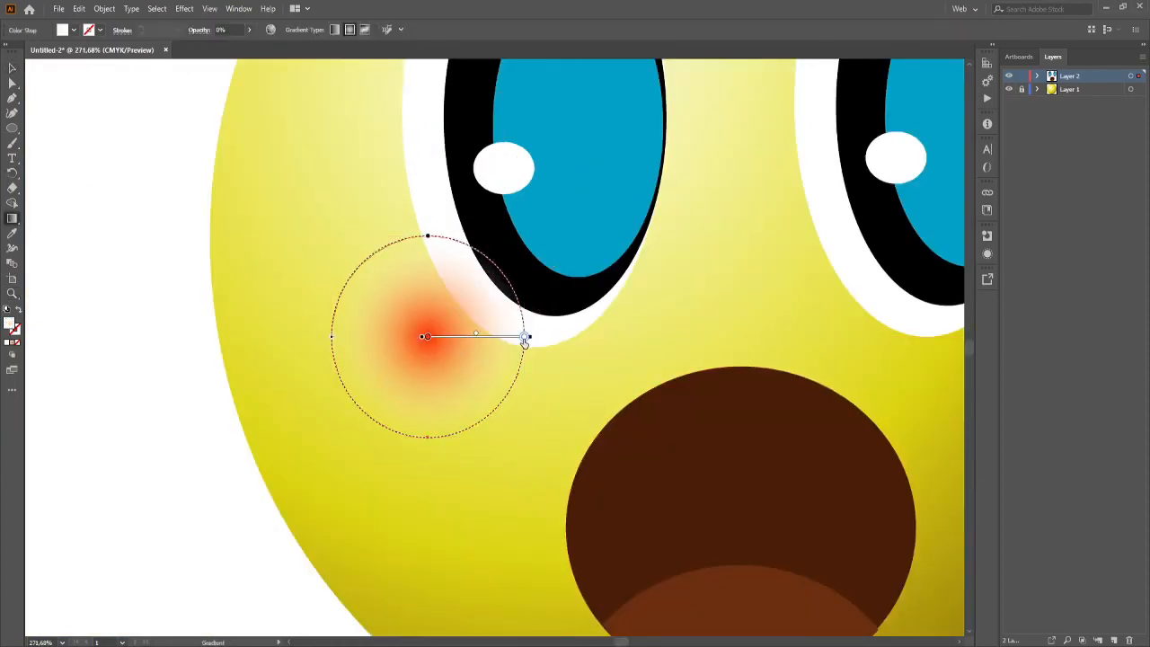
key(i)
click(283, 287)
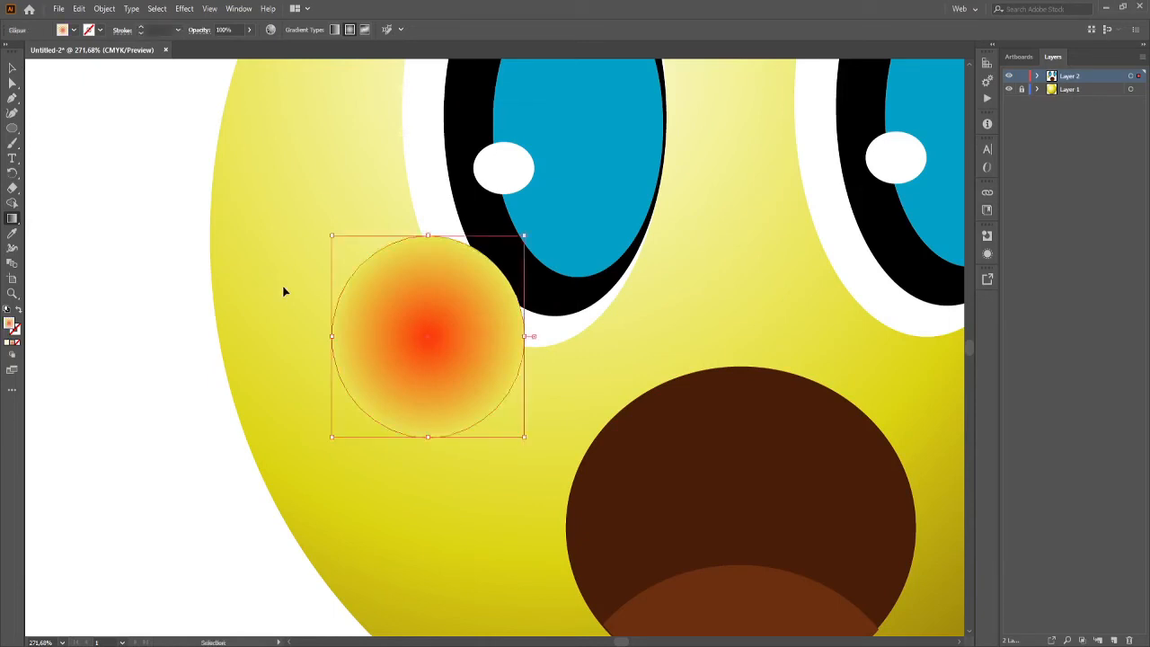
key(ctrl+z)
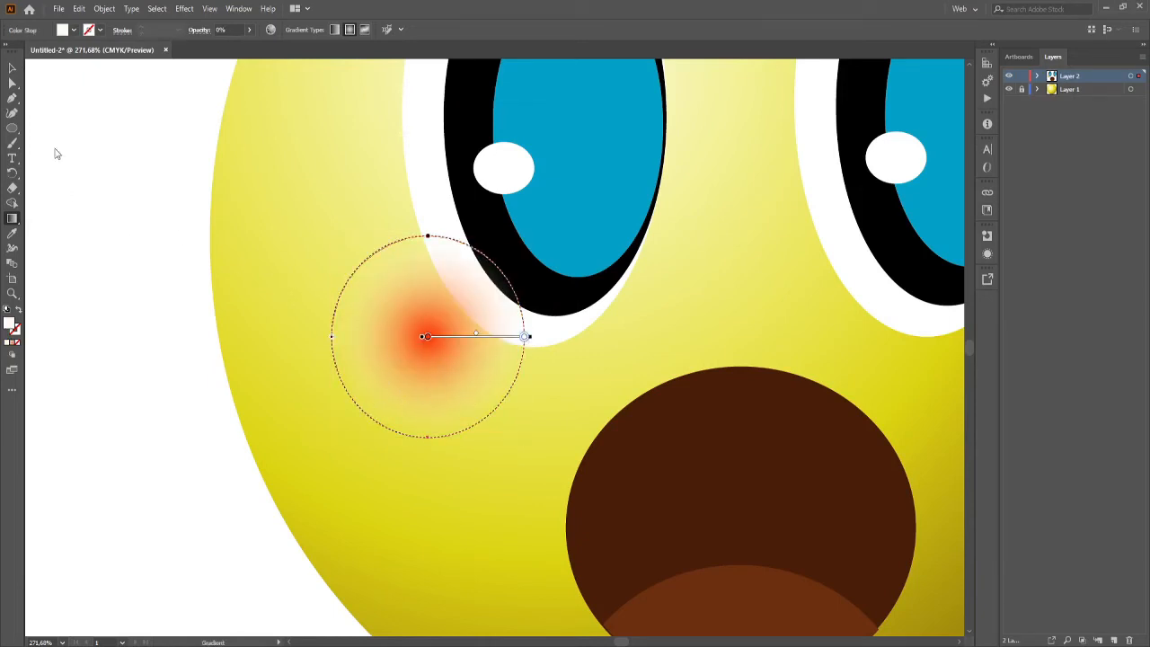
Redraw the cheek's radial gradient so it runs from near the circle's center to its edge.
drag(341, 287, 513, 386)
drag(565, 346, 800, 347)
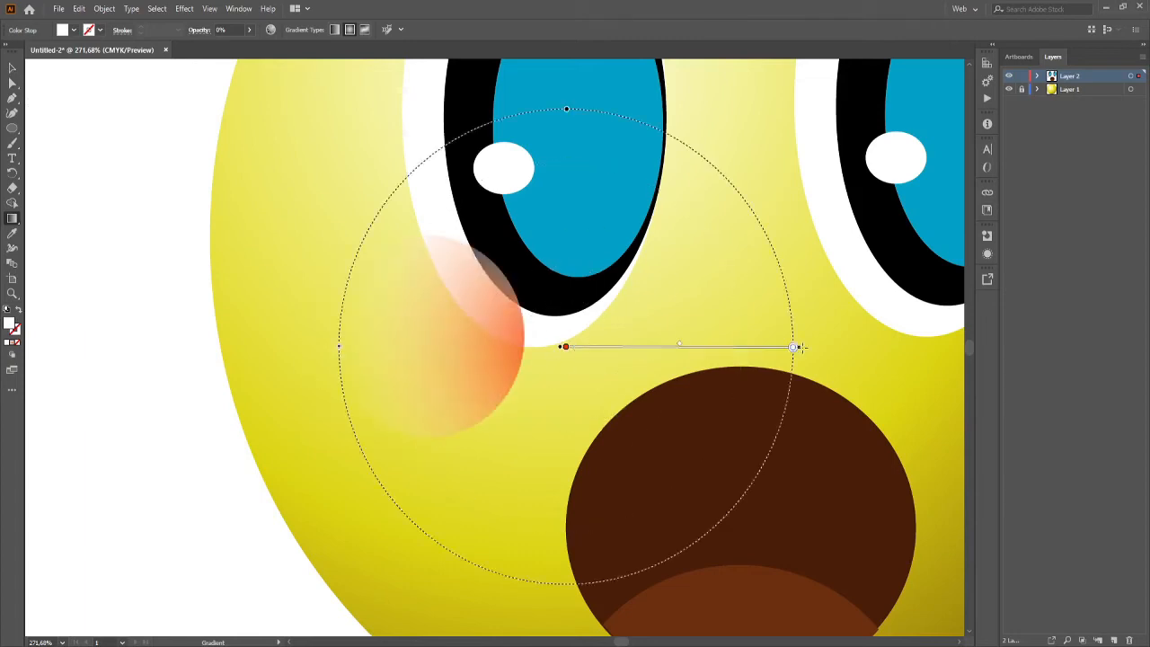
drag(403, 333, 523, 335)
drag(423, 329, 527, 329)
key(v)
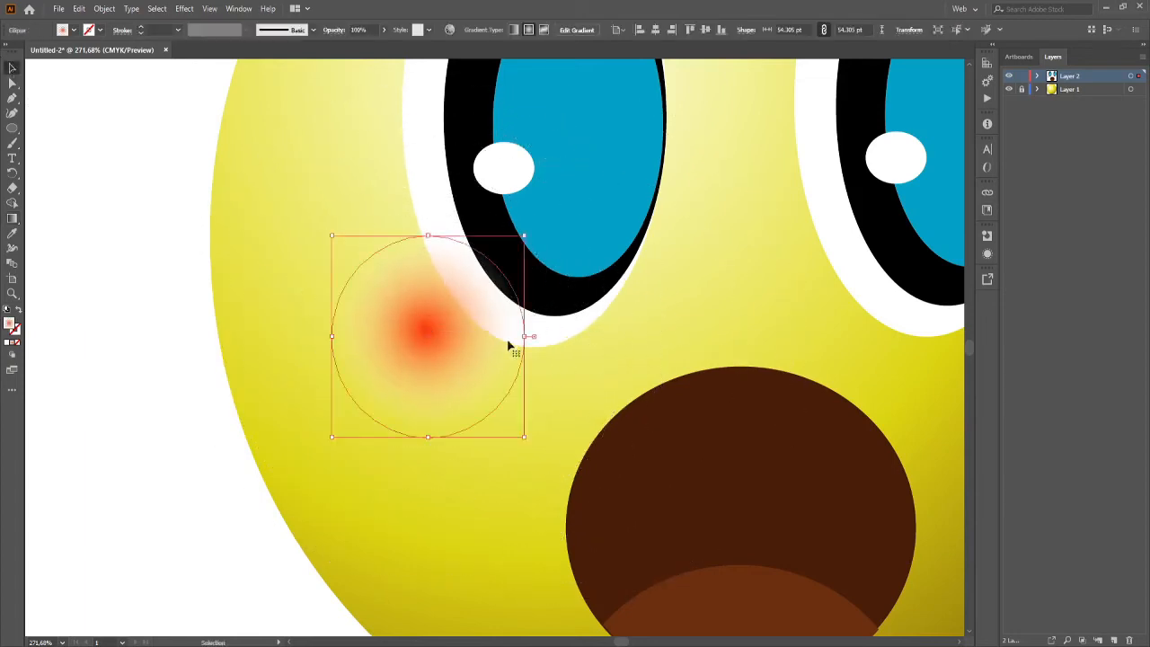
Enlarge the blush circle to about 89 pt, reposition it on the cheek, and send it behind the eye.
drag(524, 437, 647, 566)
drag(555, 425, 496, 364)
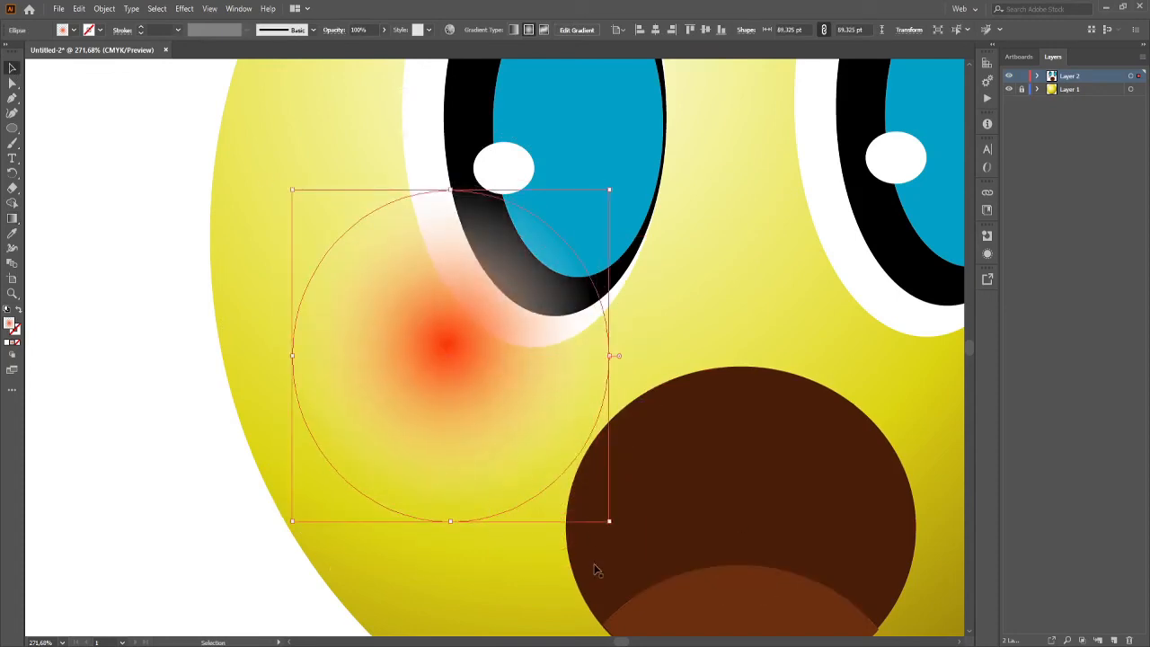
key(ctrl+shift+bracketleft)
click(142, 204)
Duplicate the red blush onto the opposite cheek, below the right eye.
key(z)
alt+click(386, 326)
alt+click(545, 354)
alt+click(653, 338)
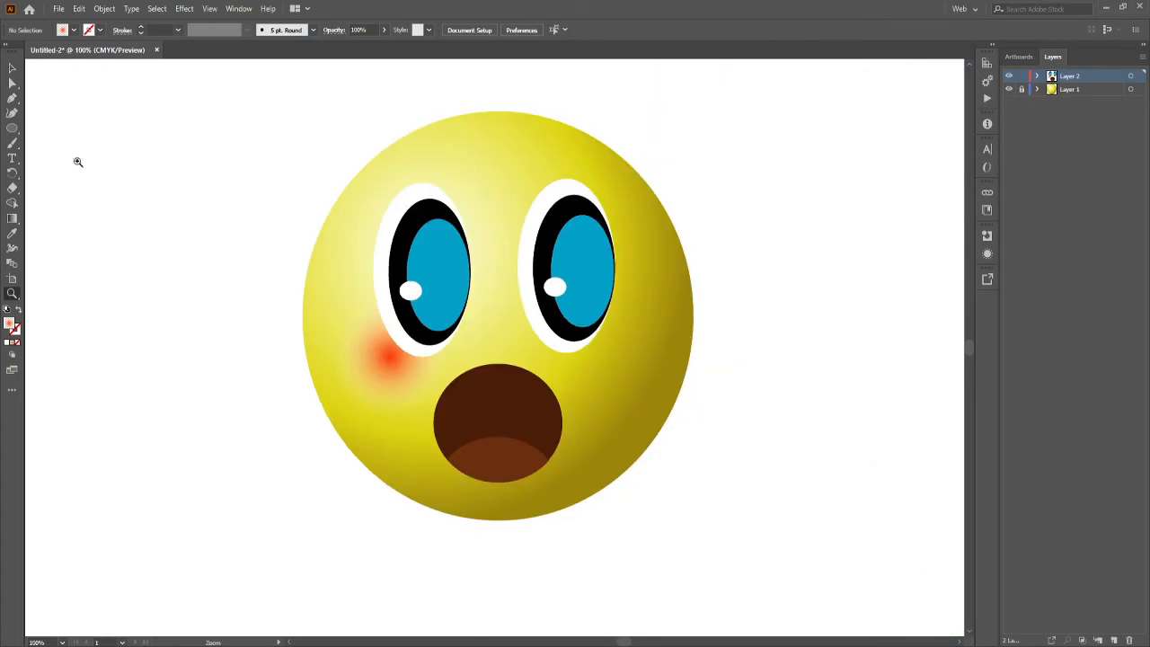
key(v)
drag(383, 359, 590, 347)
click(764, 356)
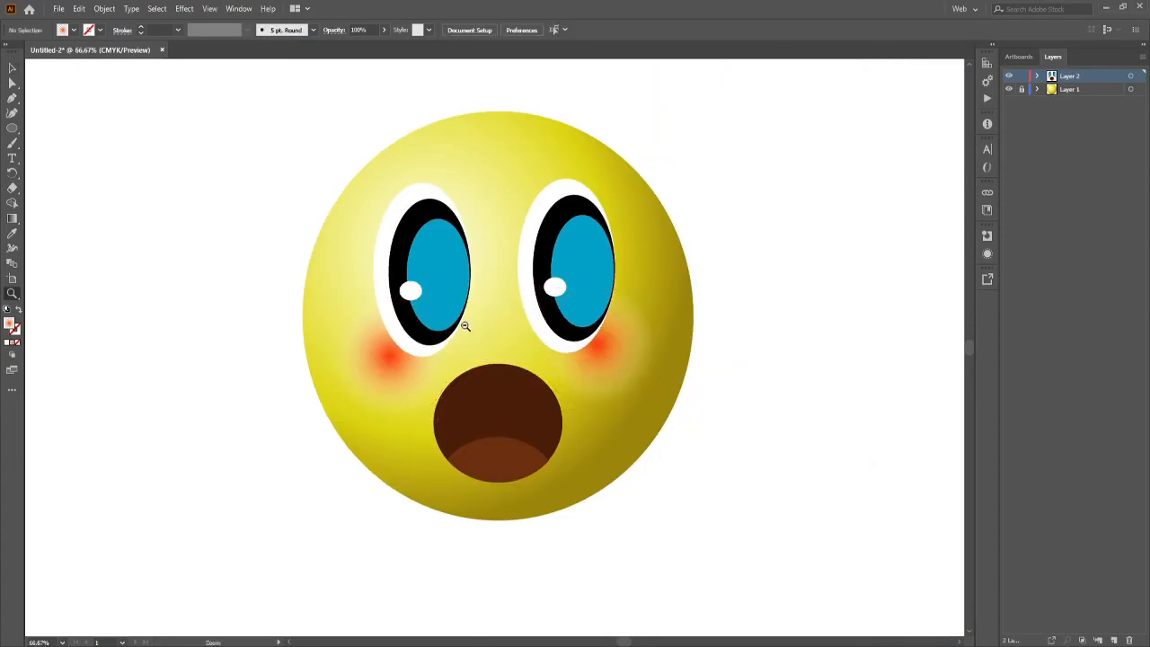
key(z)
alt+click(621, 387)
click(670, 383)
alt+click(356, 303)
drag(267, 174, 608, 487)
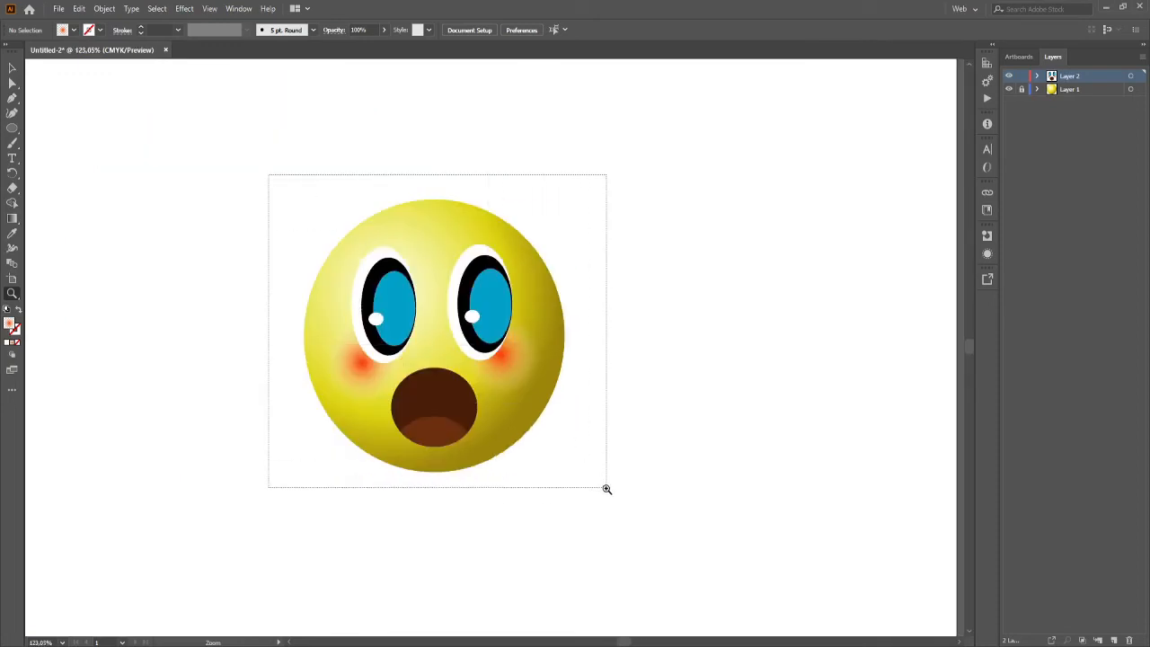
alt+click(486, 359)
click(11, 68)
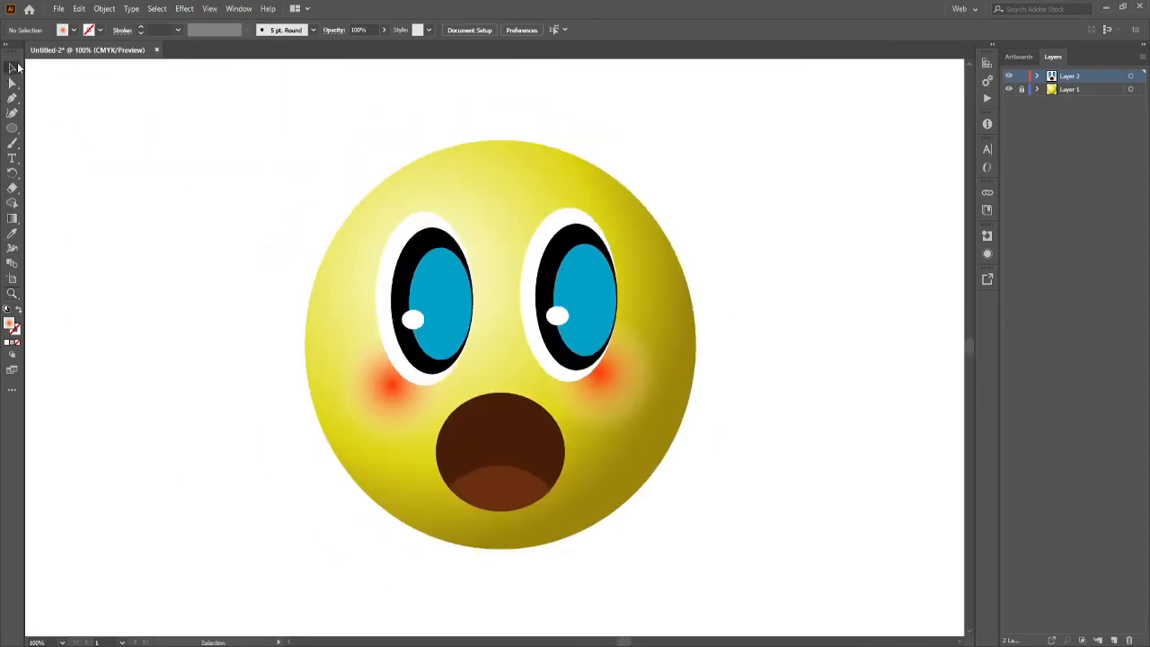
double_click(568, 222)
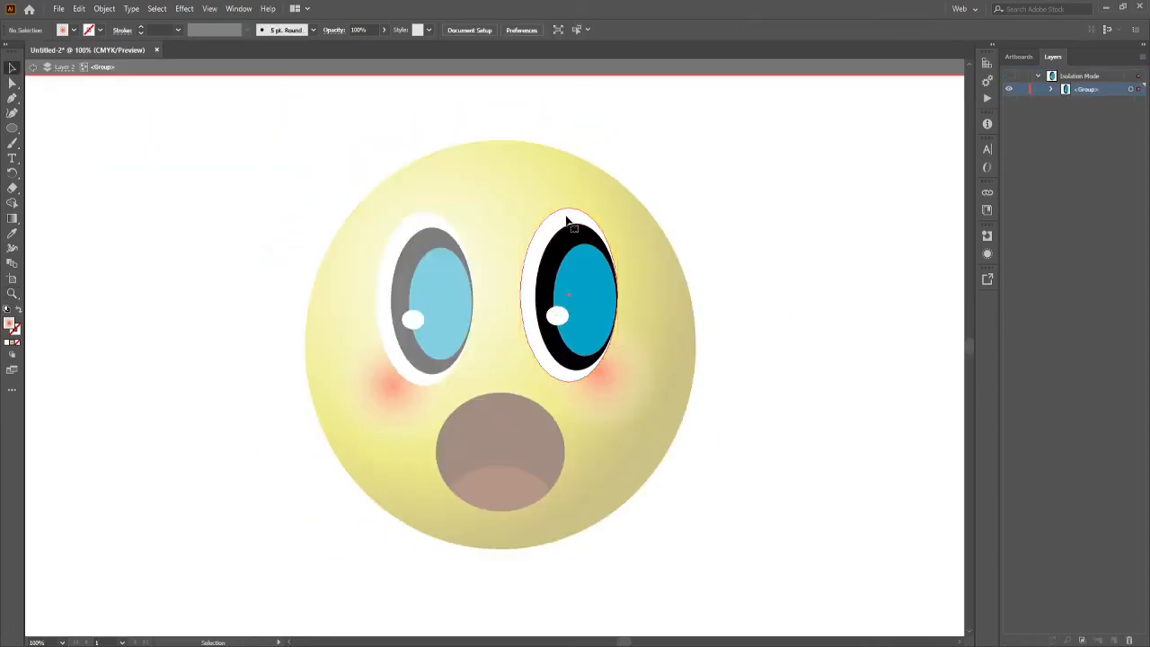
click(568, 225)
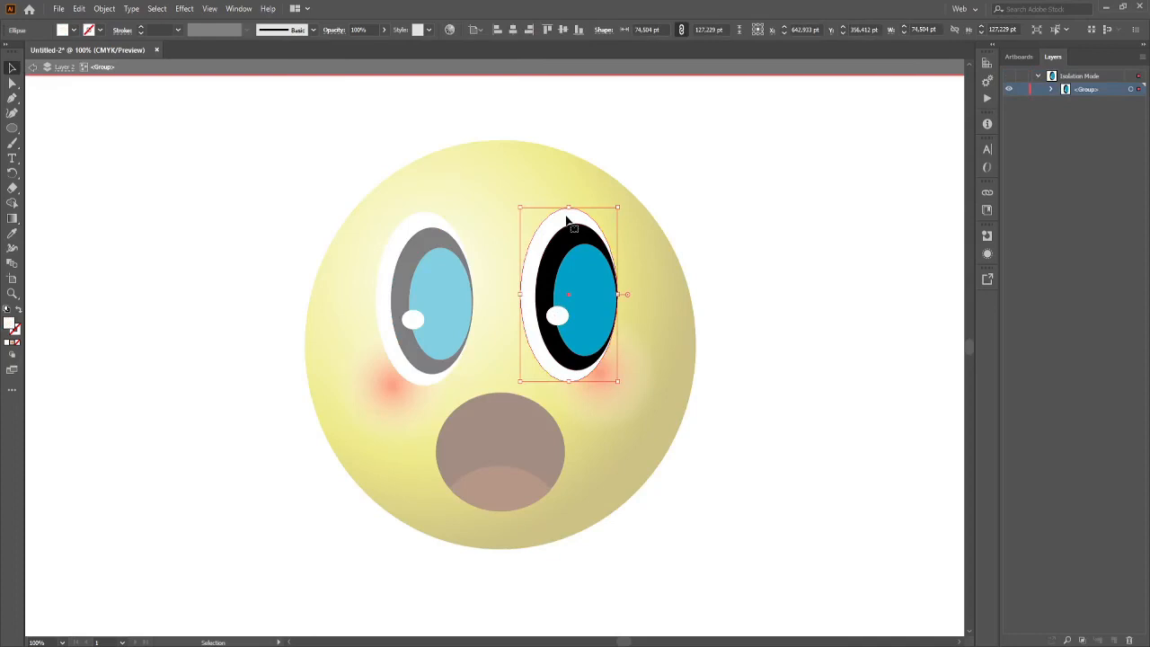
double_click(707, 214)
click(585, 290)
click(813, 266)
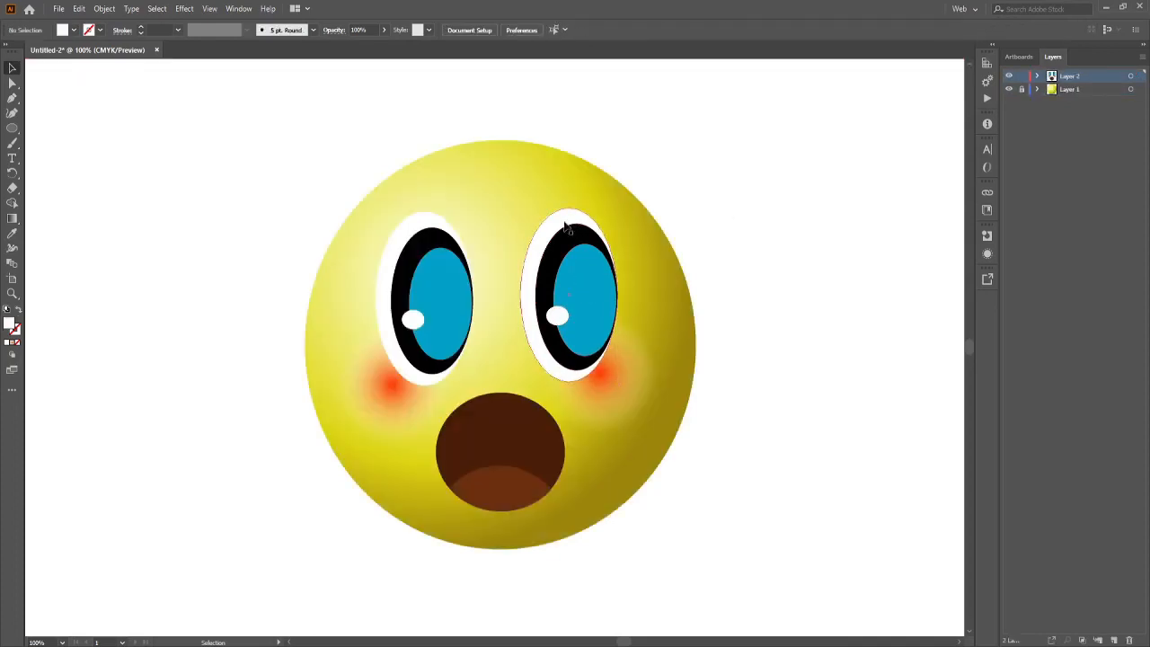
Shift the right eye's black pupil, blue iris and white highlight together toward the inner edge of the eye white.
double_click(579, 276)
click(549, 275)
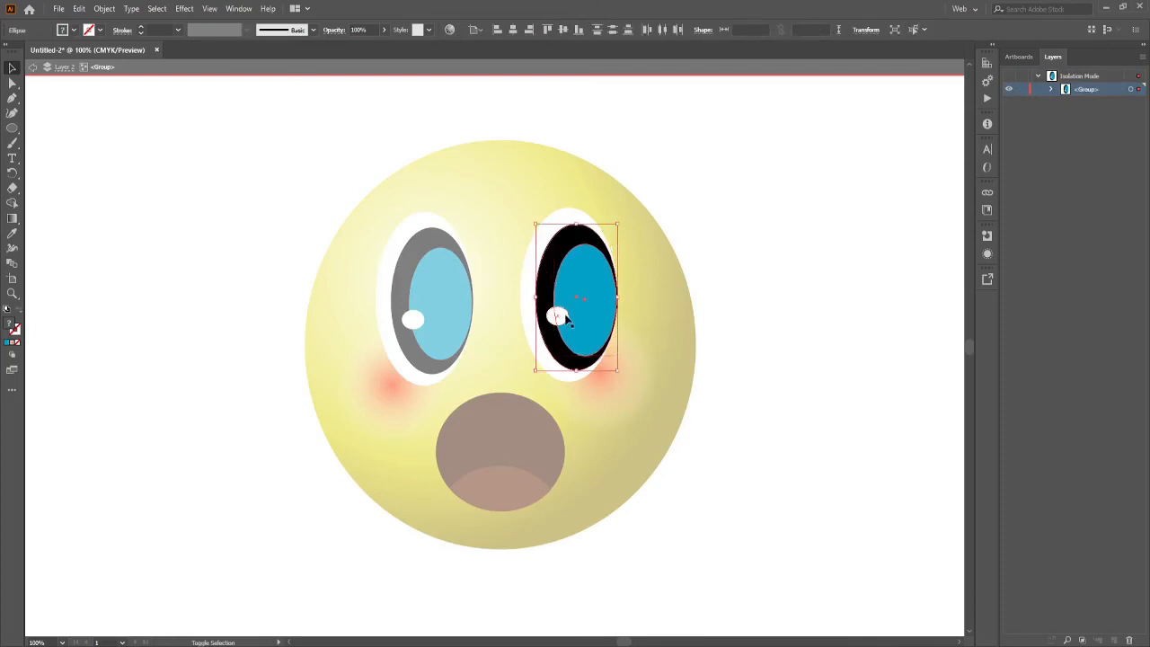
drag(576, 295, 568, 306)
double_click(823, 248)
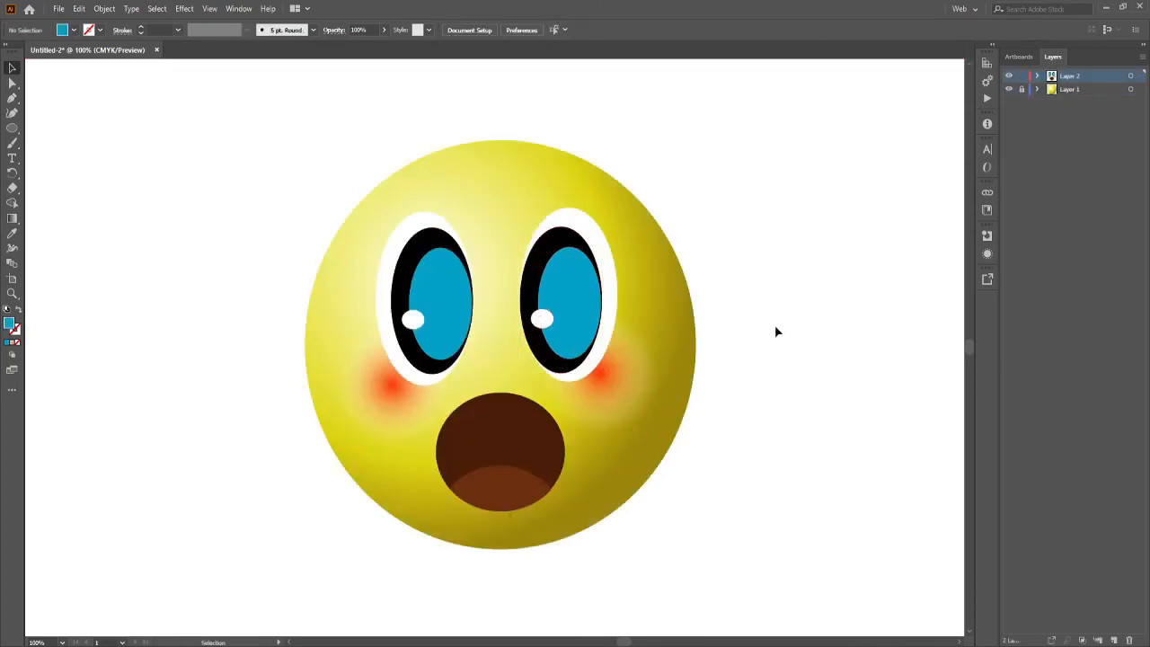
Add a drop shadow to the right eye's white ellipse, falling down and to its right, and lighten the shadow.
double_click(586, 232)
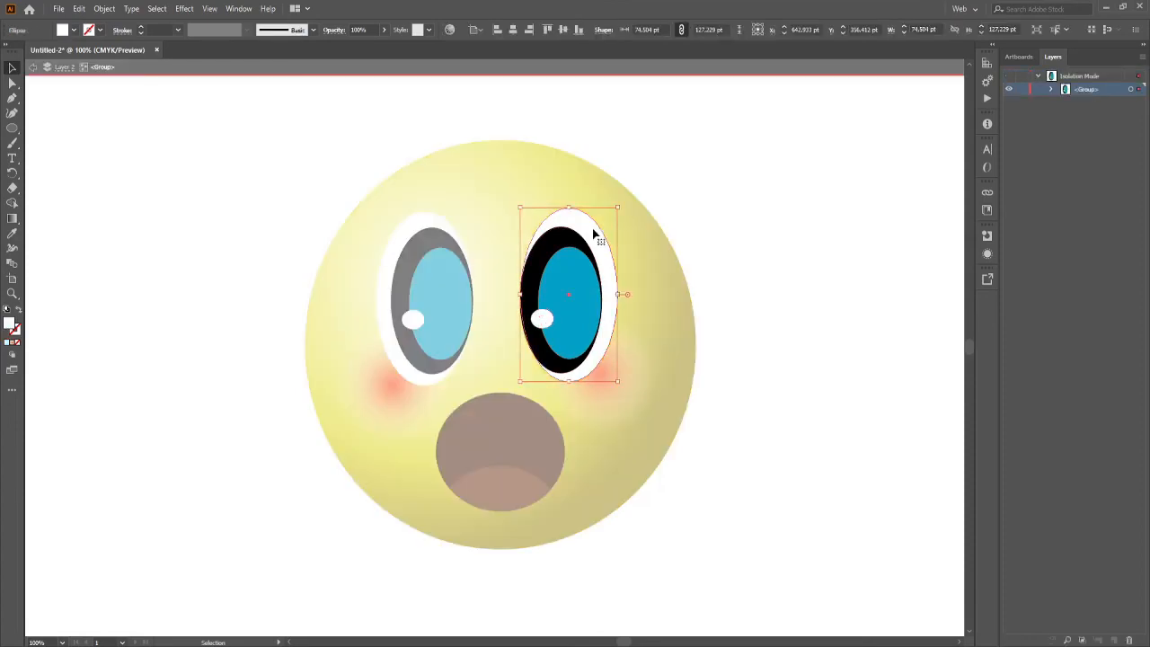
double_click(594, 236)
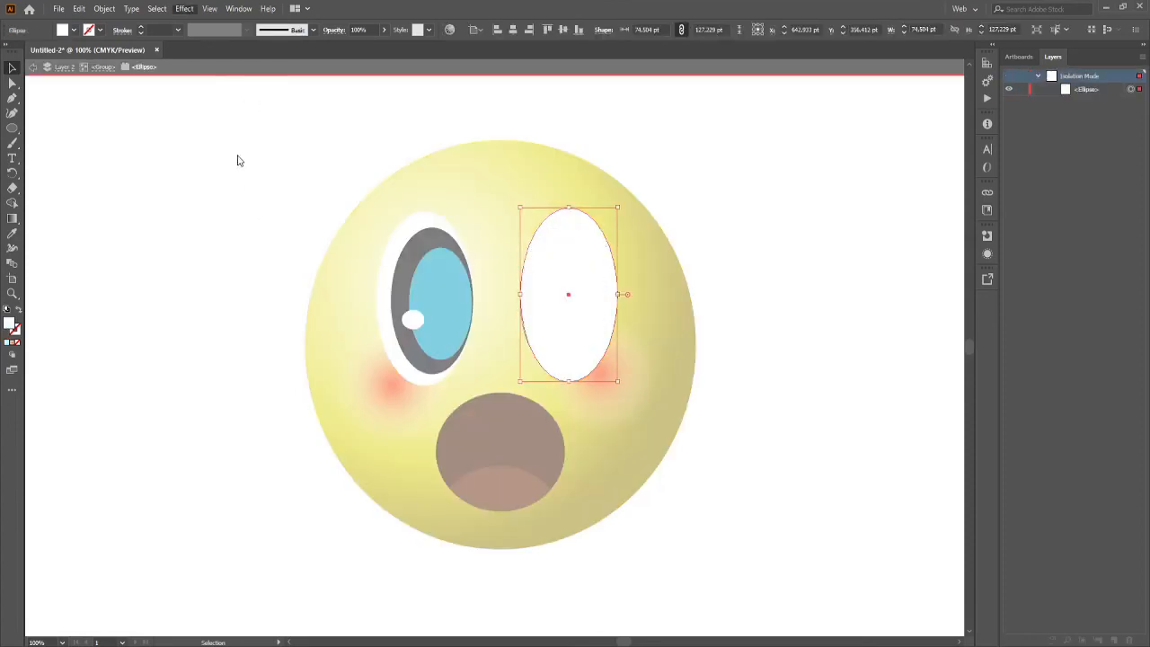
key(shift+ctrl+e)
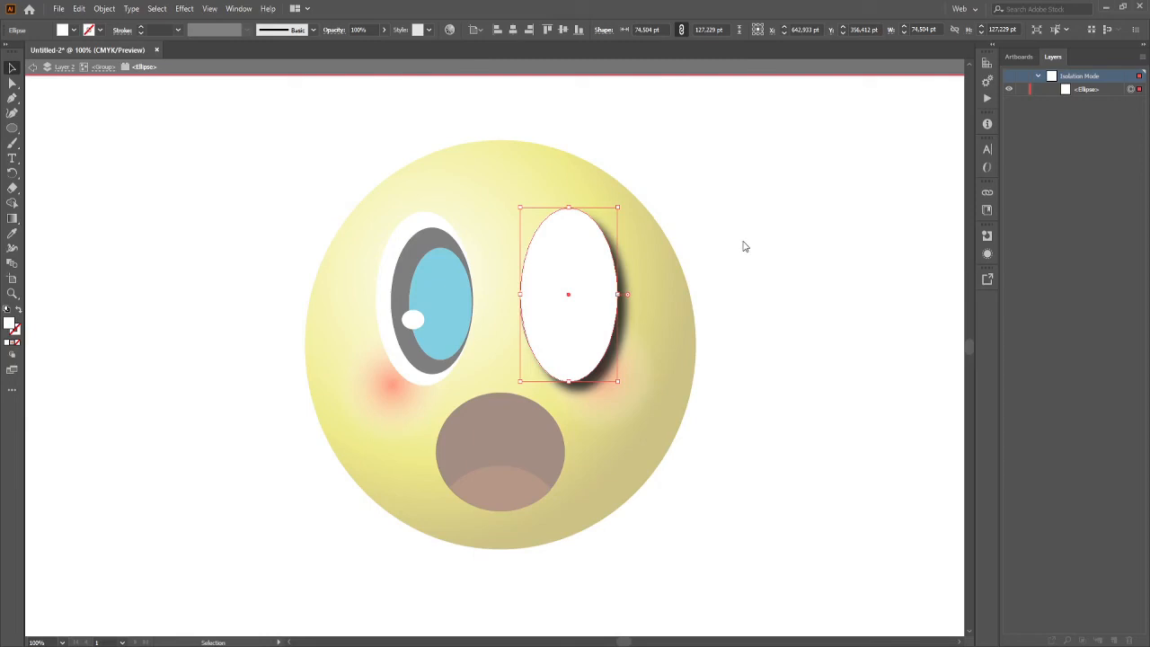
click(792, 255)
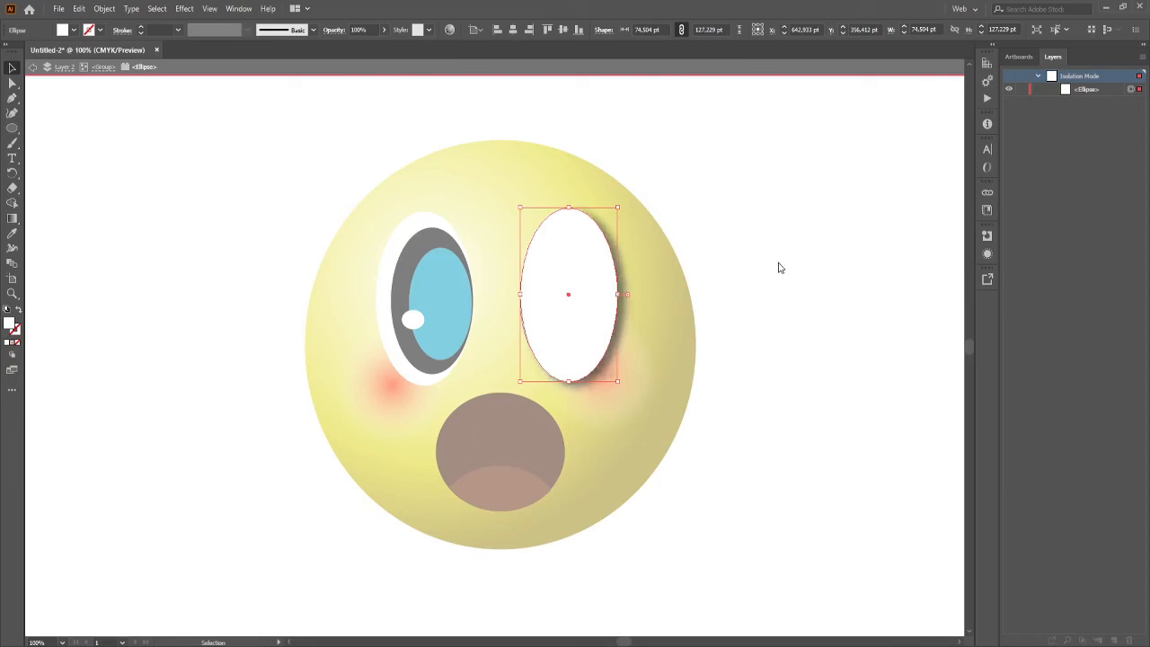
double_click(773, 309)
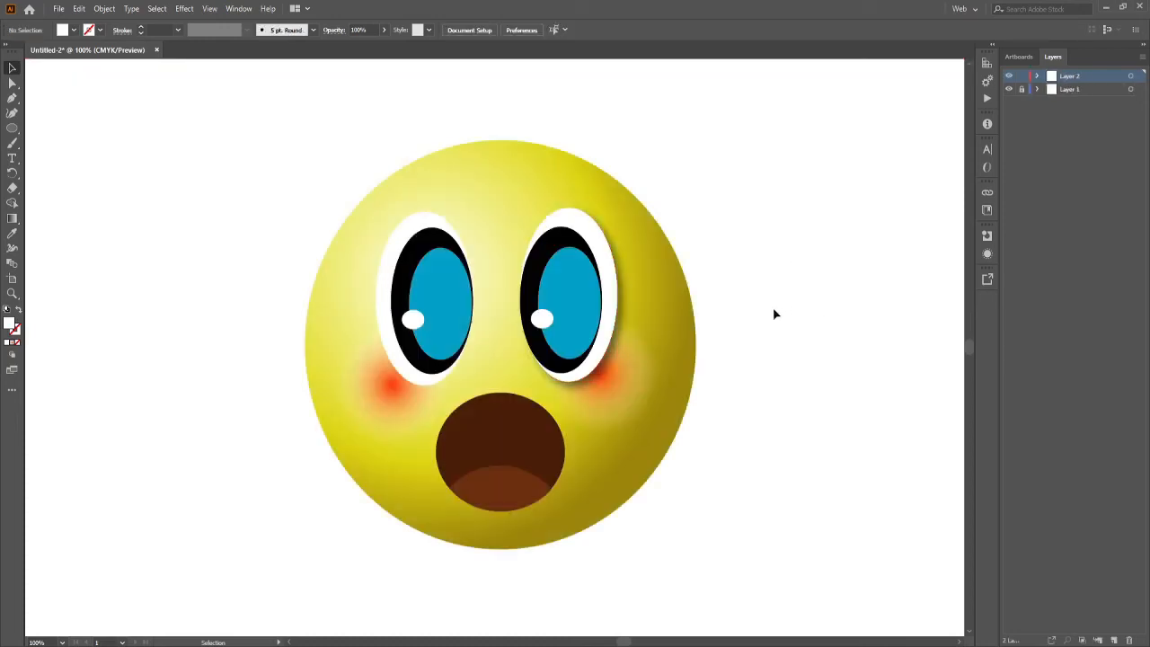
Try a right-falling drop shadow on the left eye's white ellipse, and undo it.
double_click(419, 228)
double_click(418, 229)
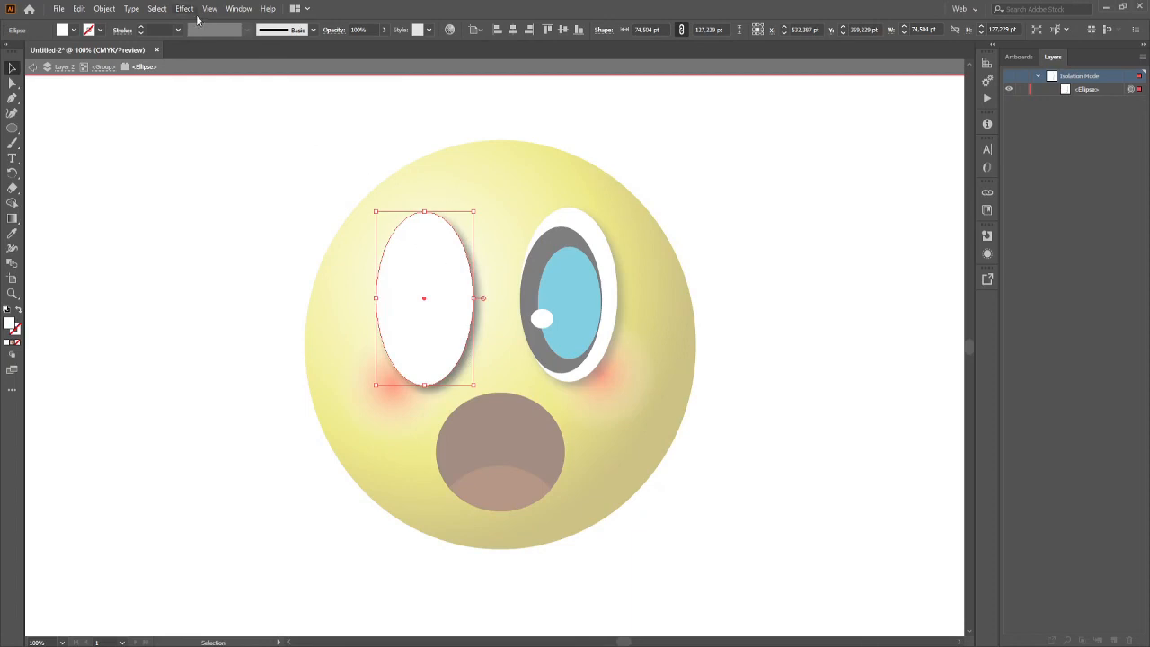
double_click(735, 185)
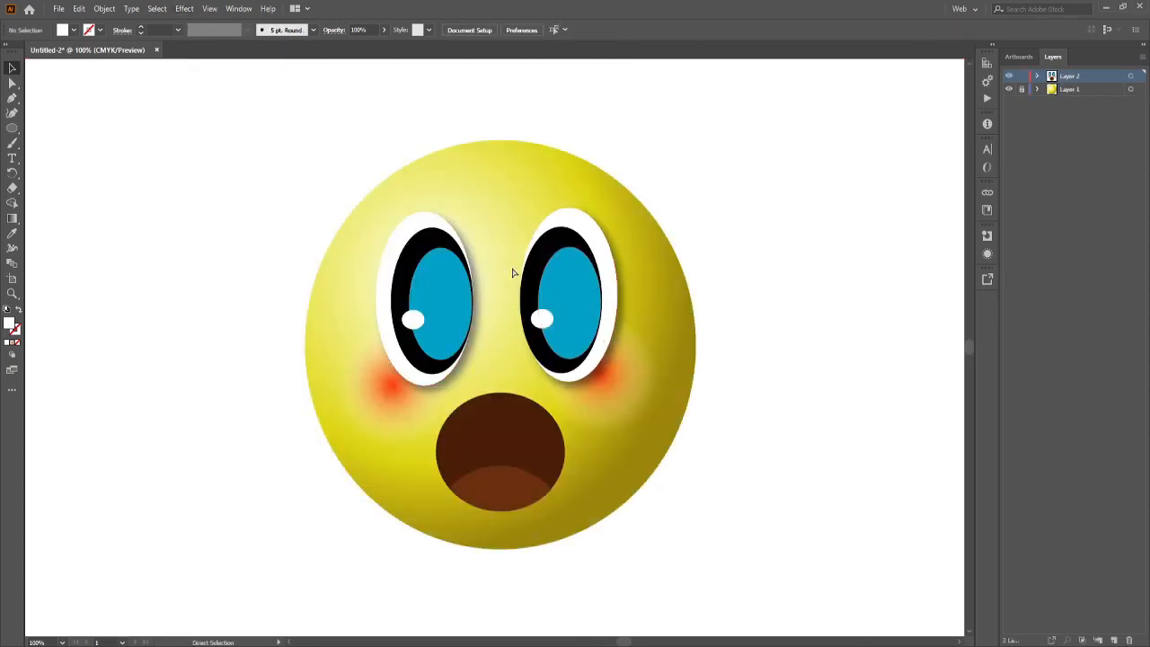
key(ctrl+z)
Add a drop shadow to the left eye's white ellipse, offset so it falls down and to the outer left side.
click(189, 10)
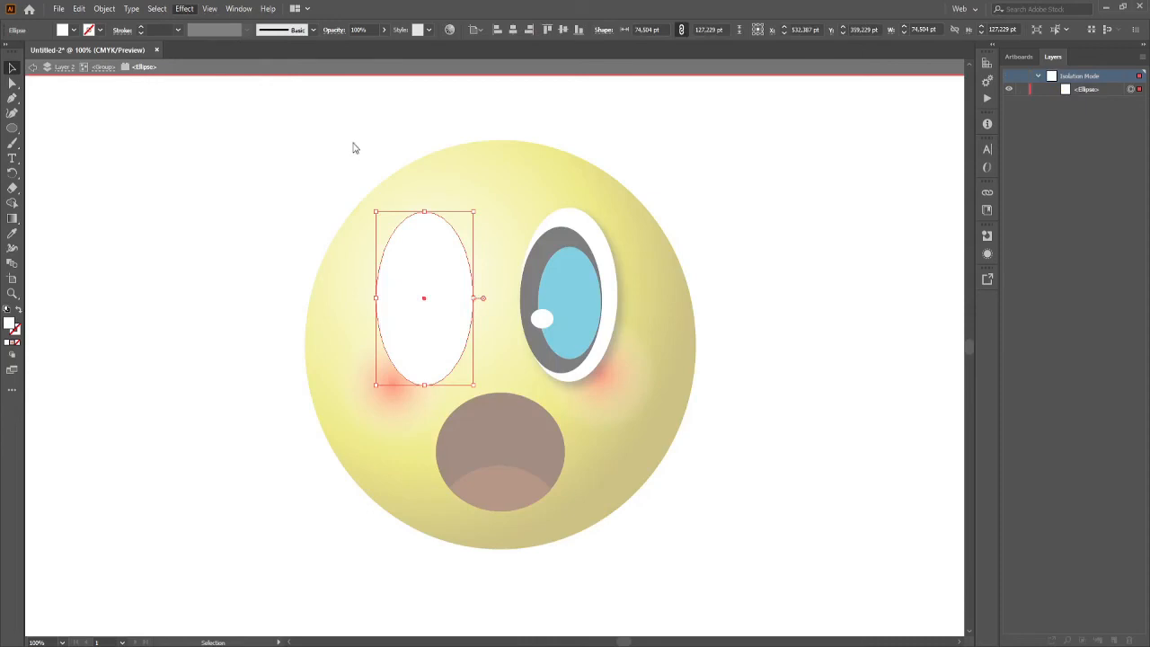
click(776, 246)
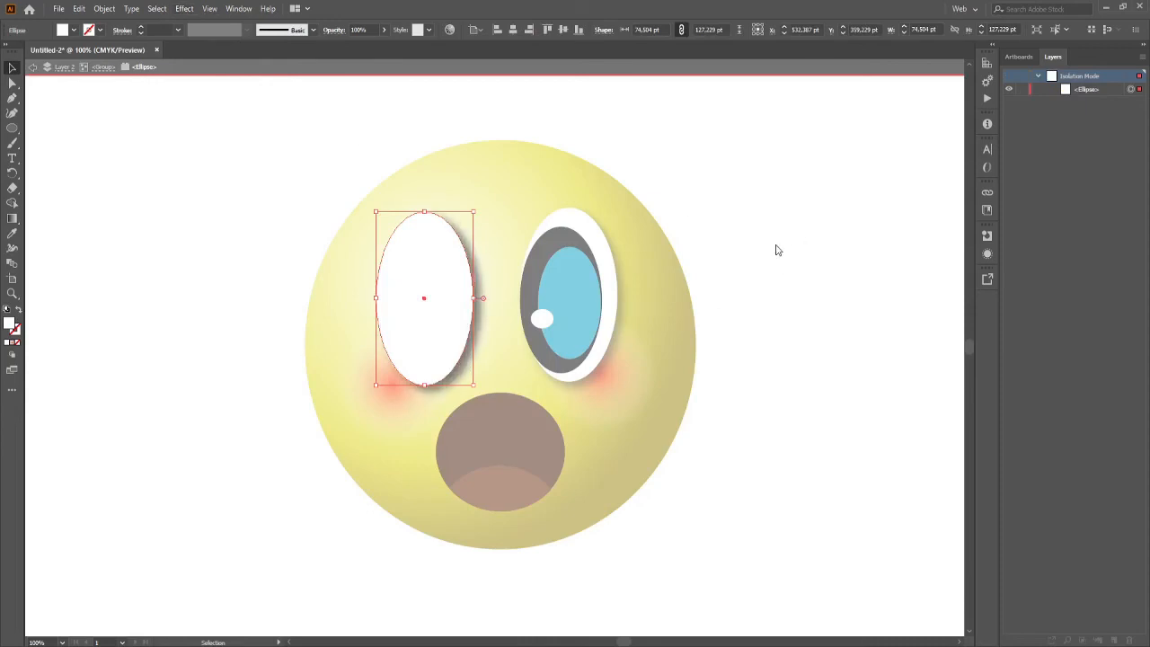
click(775, 251)
click(774, 250)
click(774, 251)
click(775, 251)
click(774, 250)
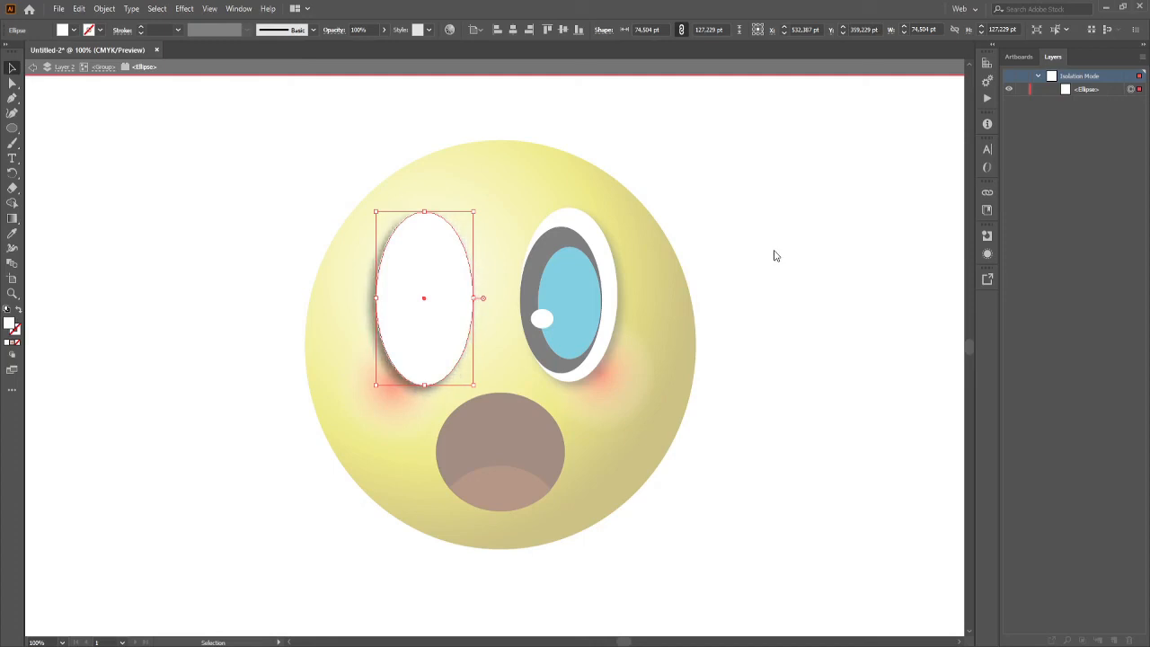
double_click(792, 316)
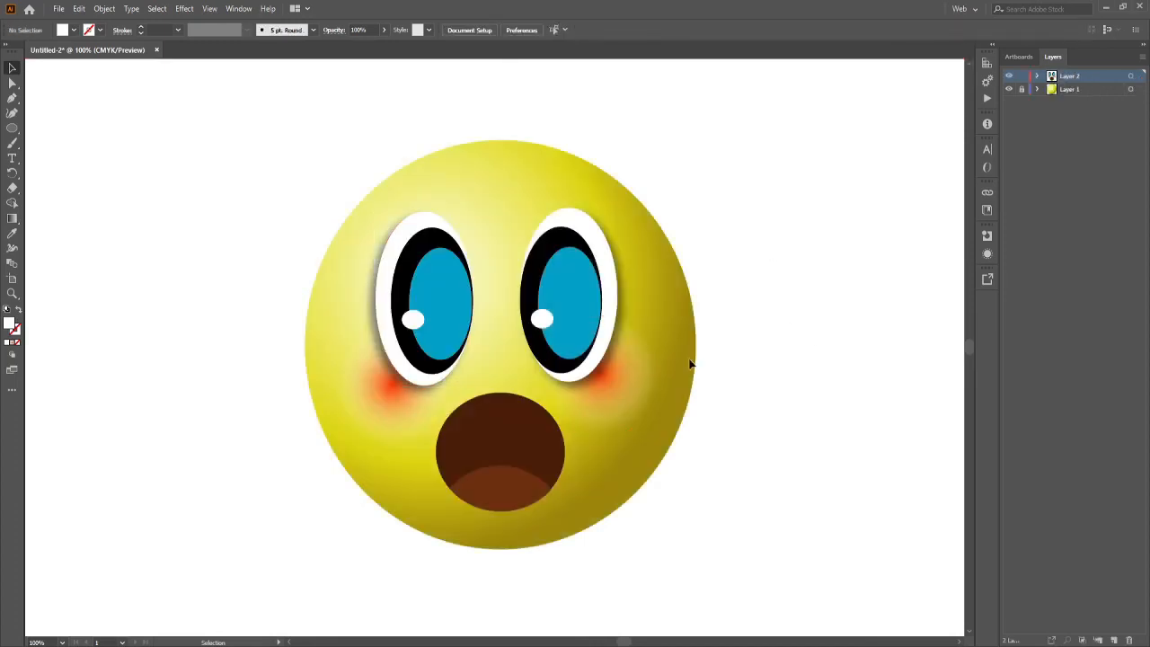
Examine the whole emoji at several zoom levels, checking the eye shadows, cheek blush and mouth.
key(z)
alt+click(512, 363)
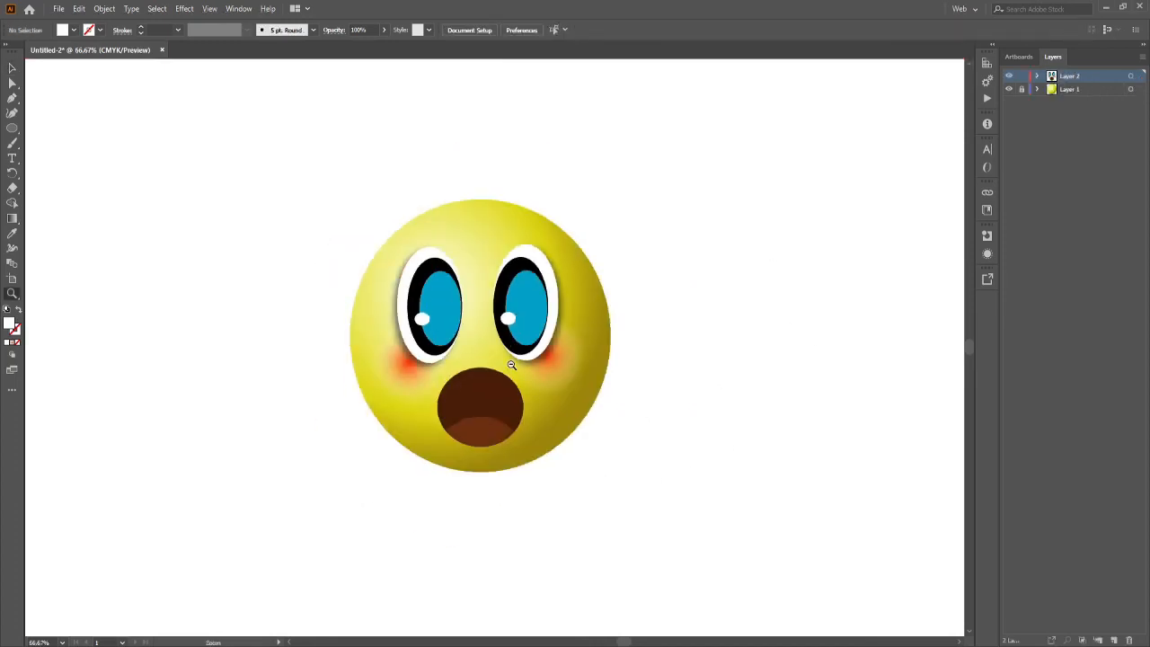
click(485, 353)
key(v)
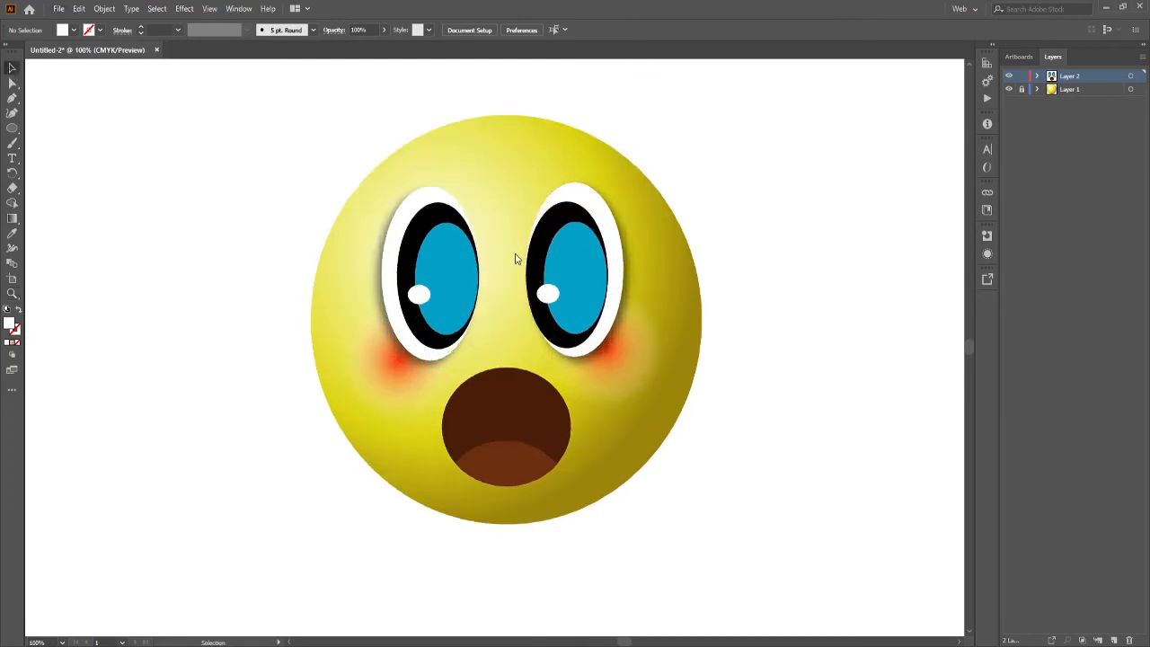
key(z)
alt+click(543, 288)
drag(169, 145, 796, 619)
alt+click(565, 354)
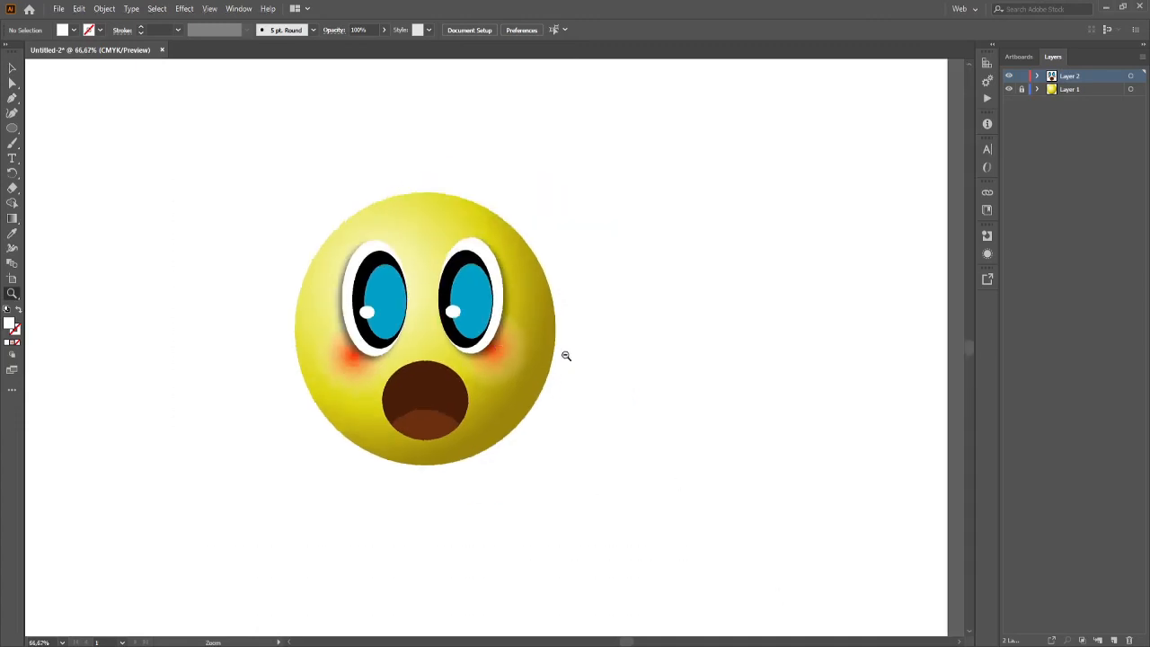
alt+click(431, 321)
alt+click(514, 351)
click(478, 369)
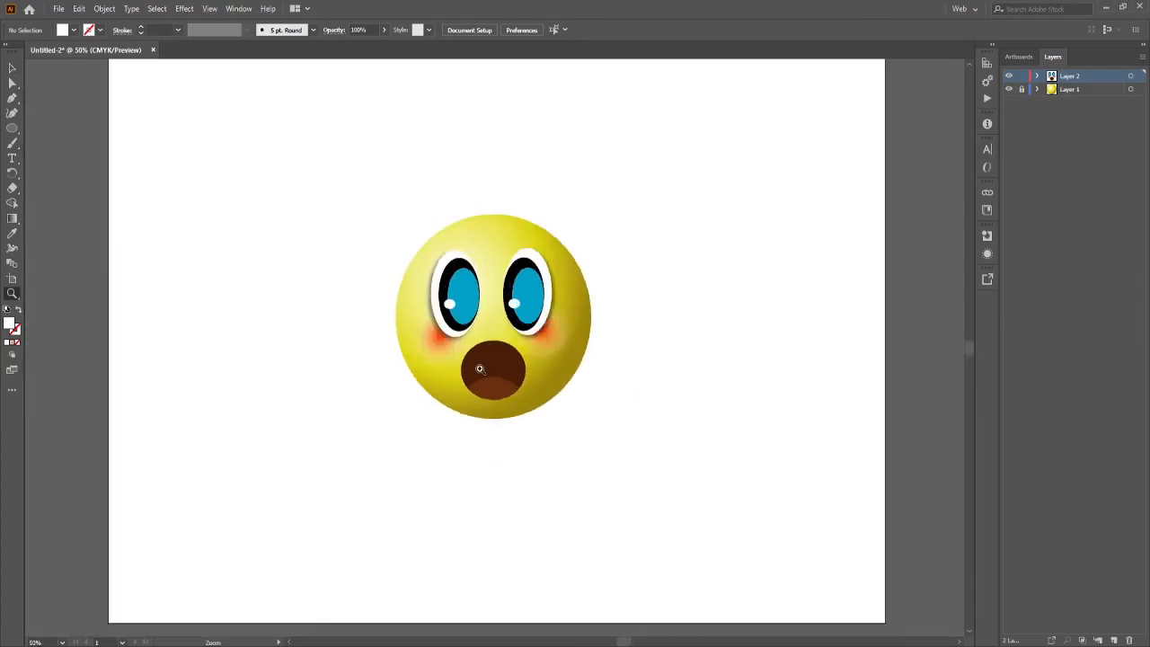
click(514, 345)
click(450, 280)
alt+click(527, 405)
alt+click(492, 395)
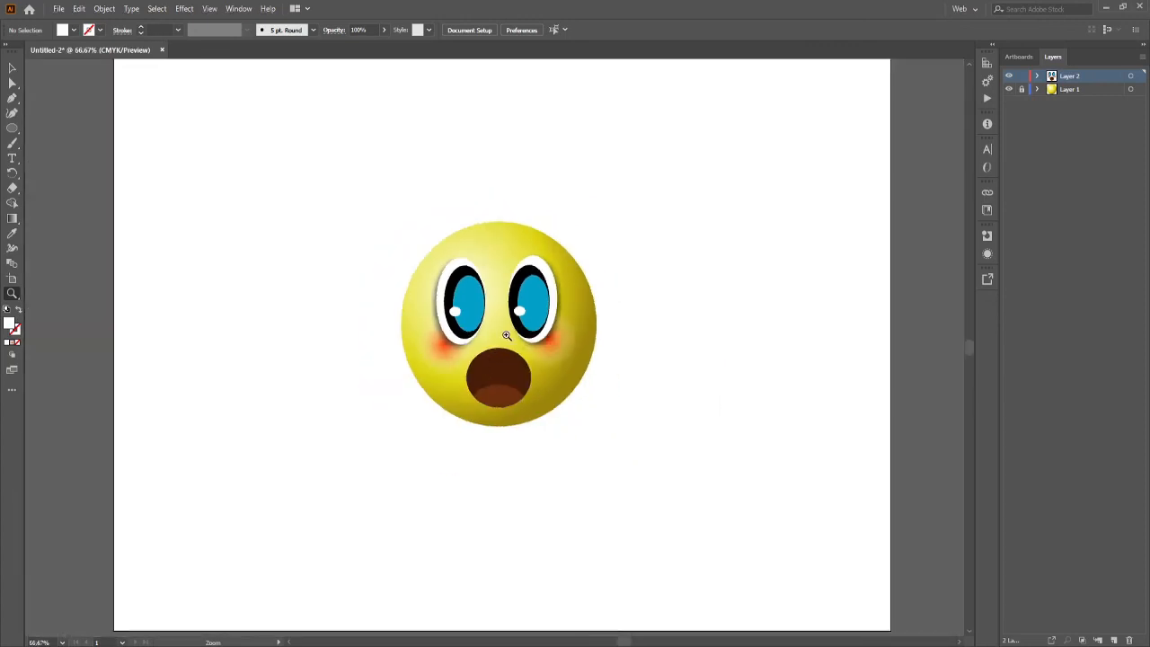
click(503, 332)
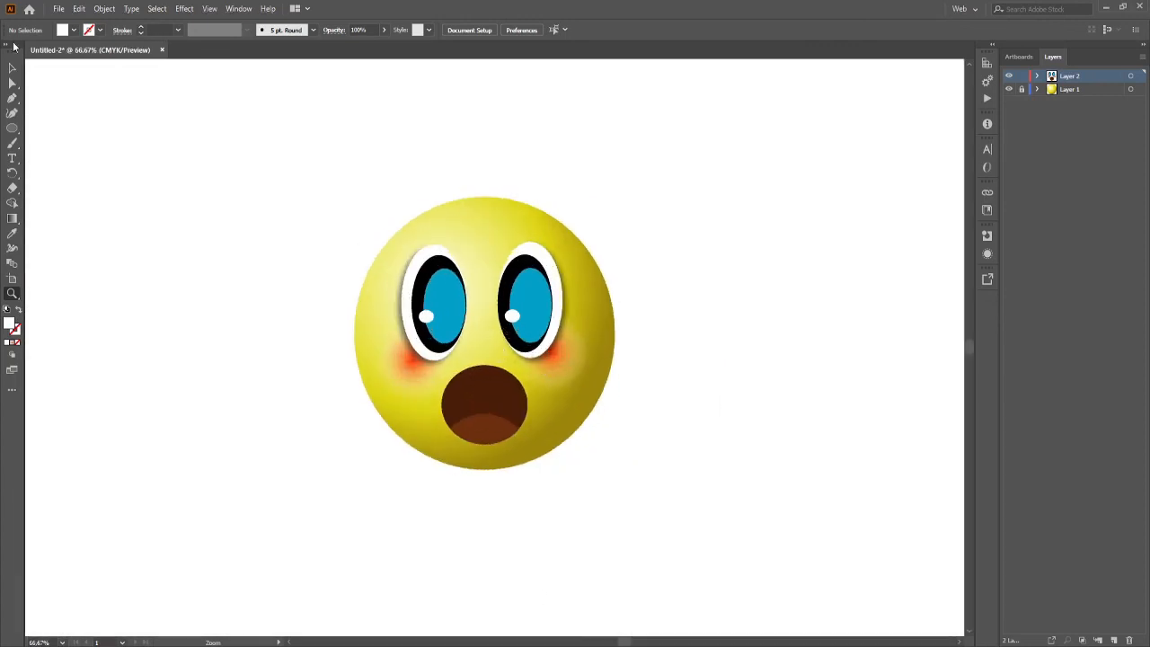
key(v)
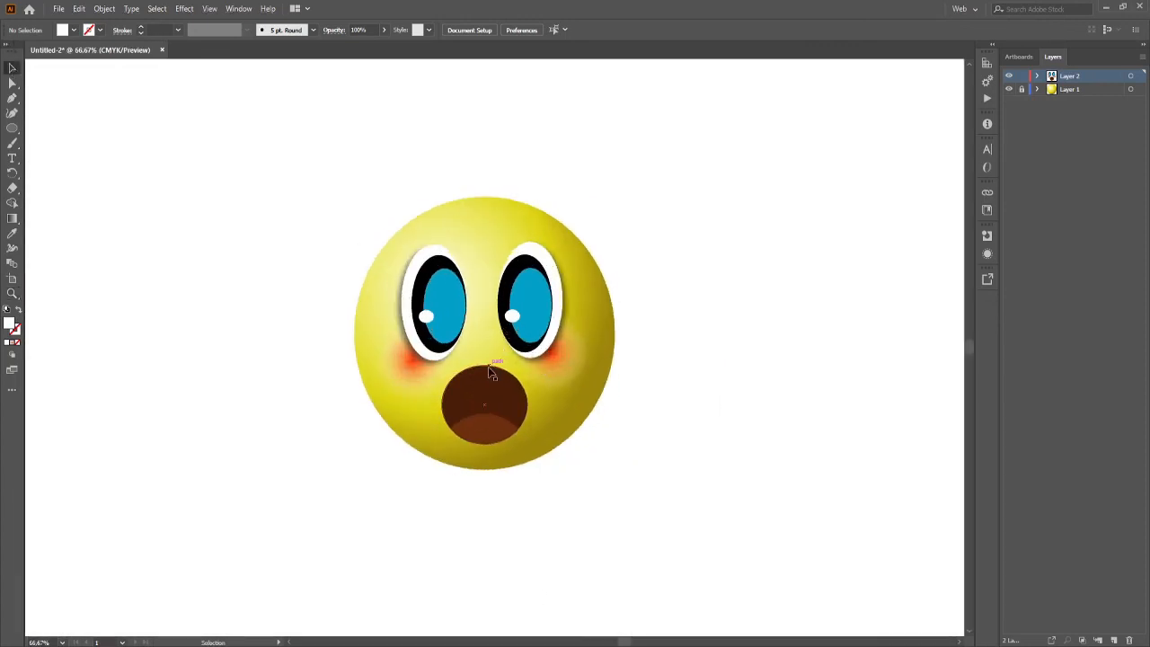